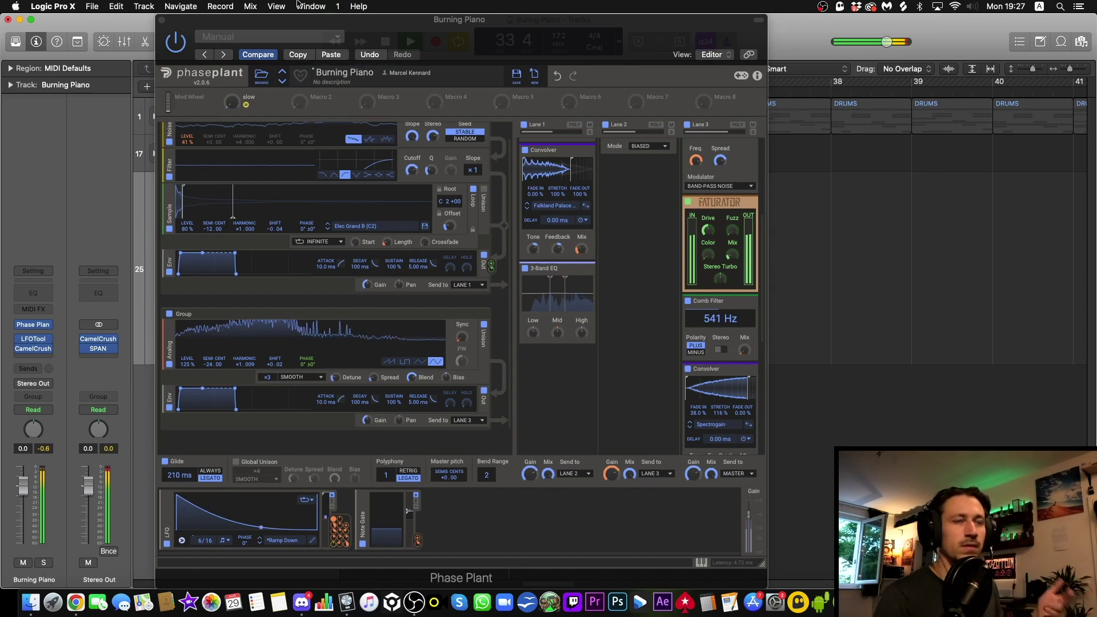
Turn up the slow macro and enable the first generator group containing the noise, filter and sample modules
left_click(232, 103)
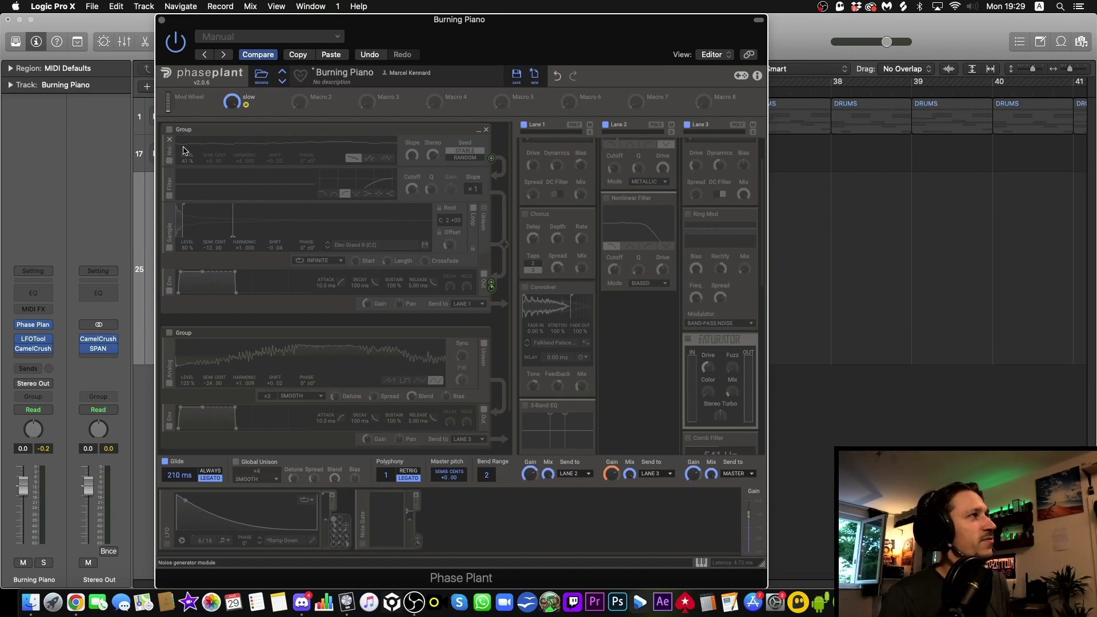
left_click(169, 131)
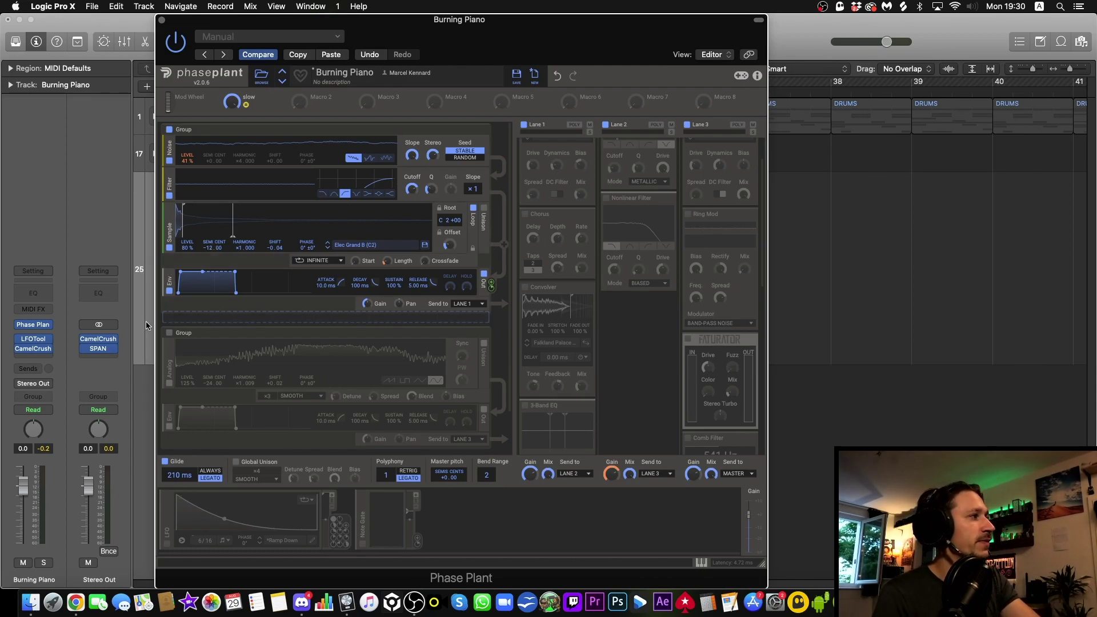
left_click(151, 239)
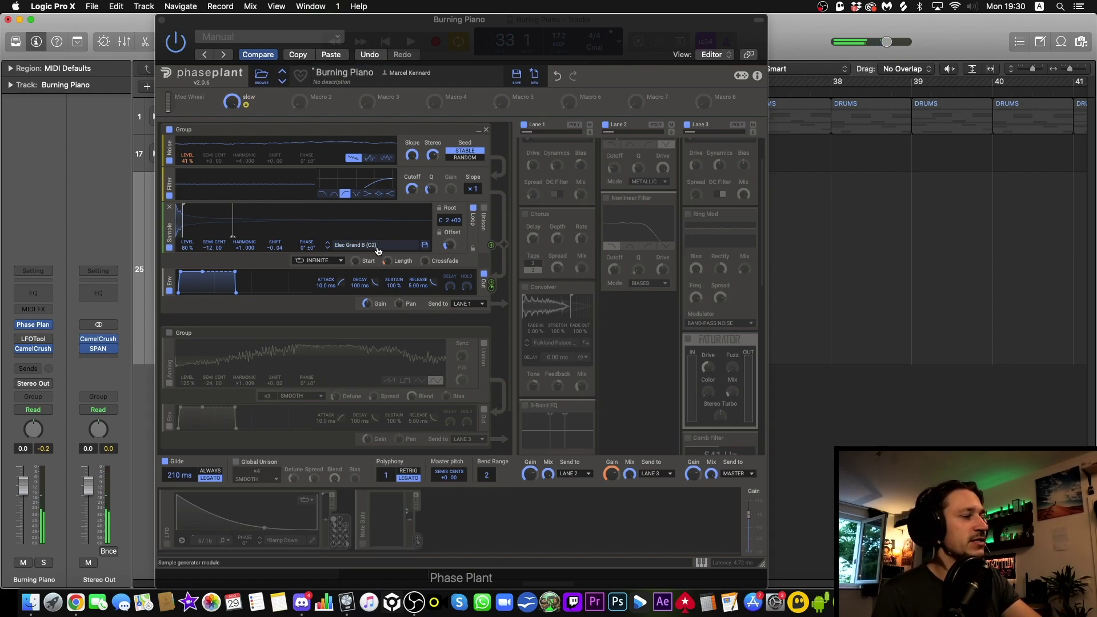
Compare the first group's sound with its filter and noise modules each bypassed and switched back on
left_click(167, 134)
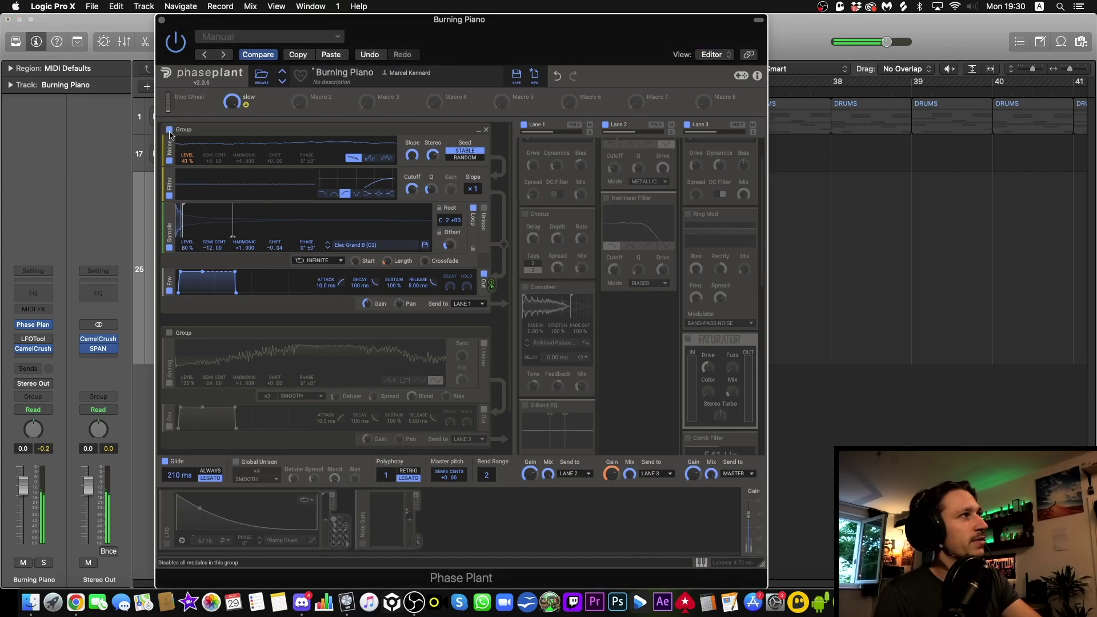
left_click(169, 196)
left_click(169, 196)
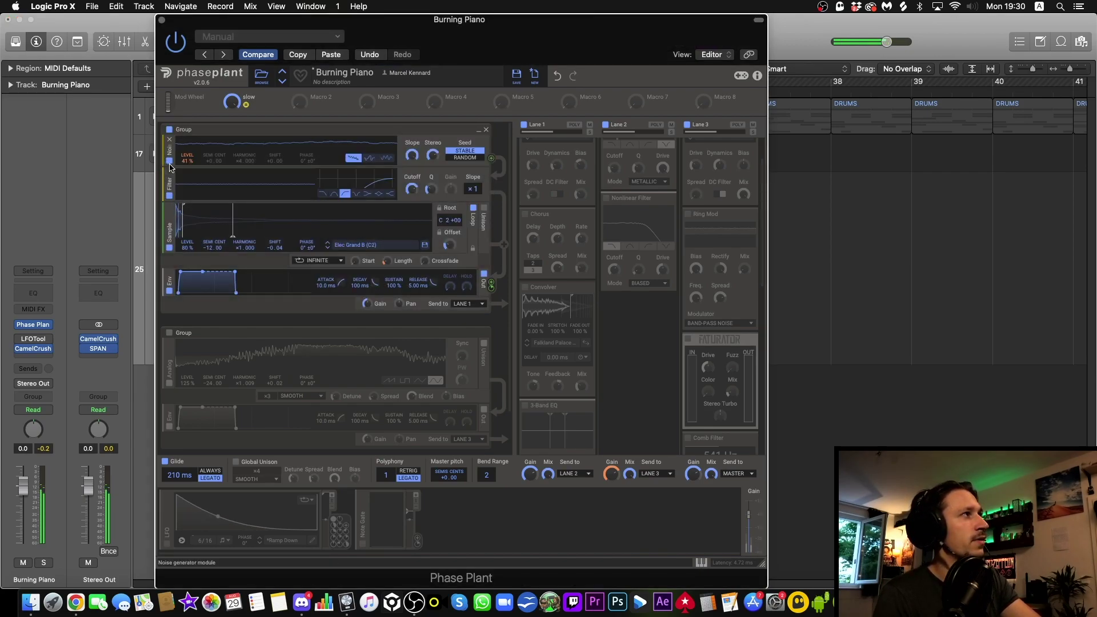
left_click(169, 163)
left_click(169, 163)
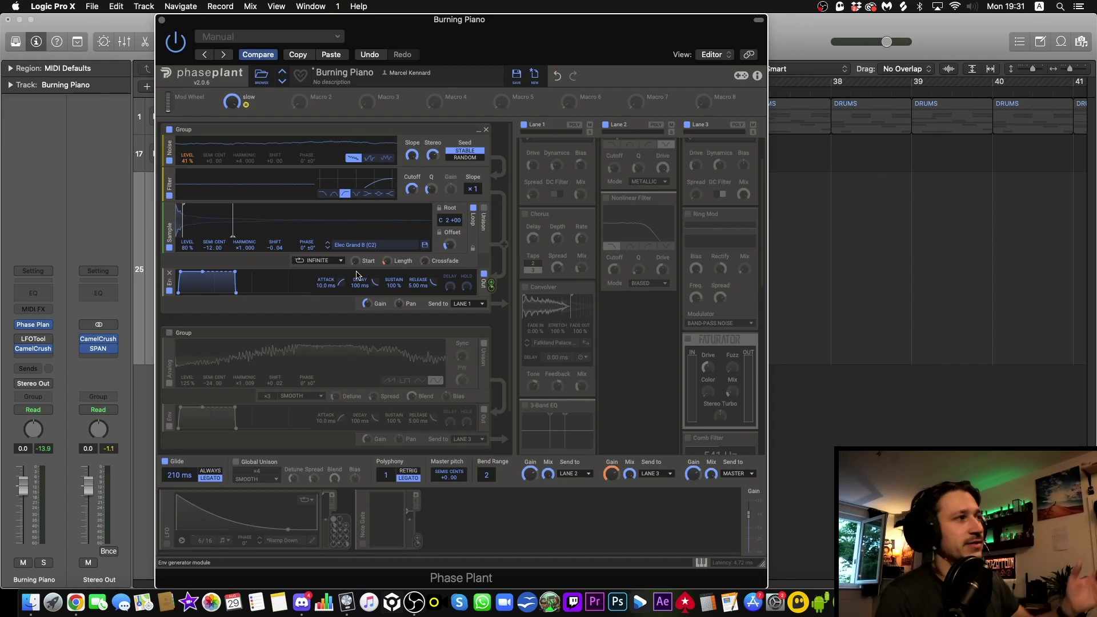
Enable the second generator group containing the Analog oscillator
left_click(169, 334)
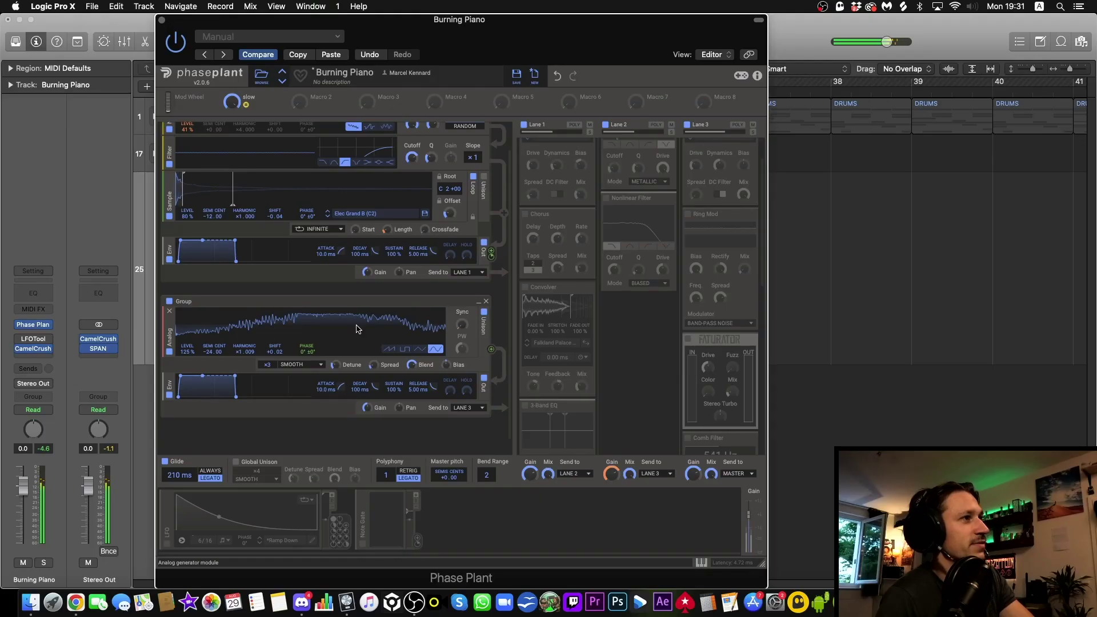
scroll(357, 328, "down", 1)
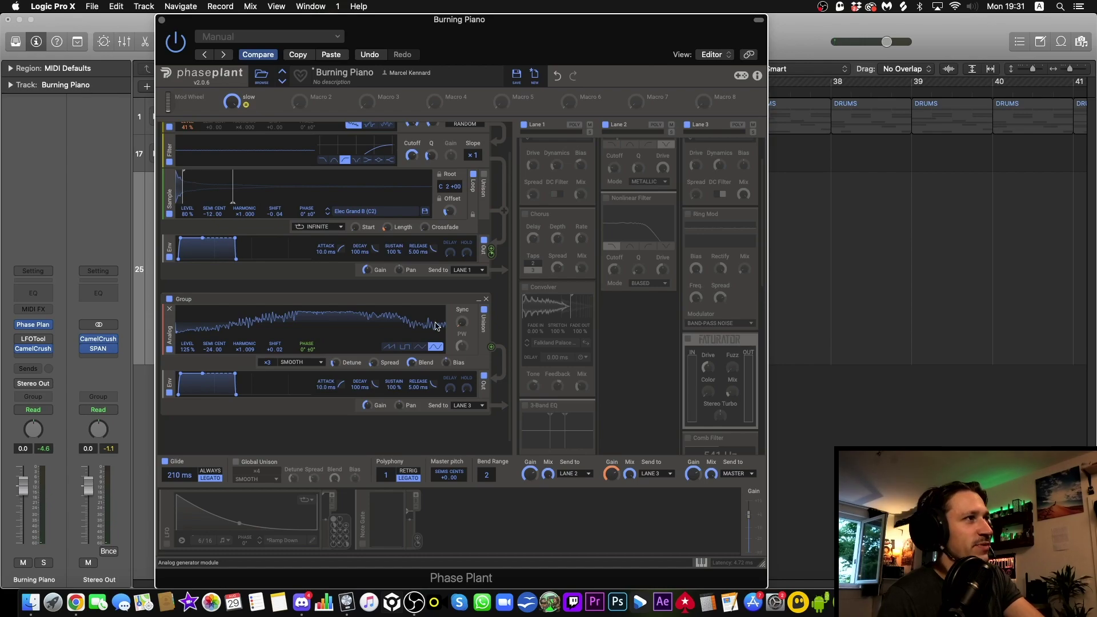
scroll(492, 331, "up", 2)
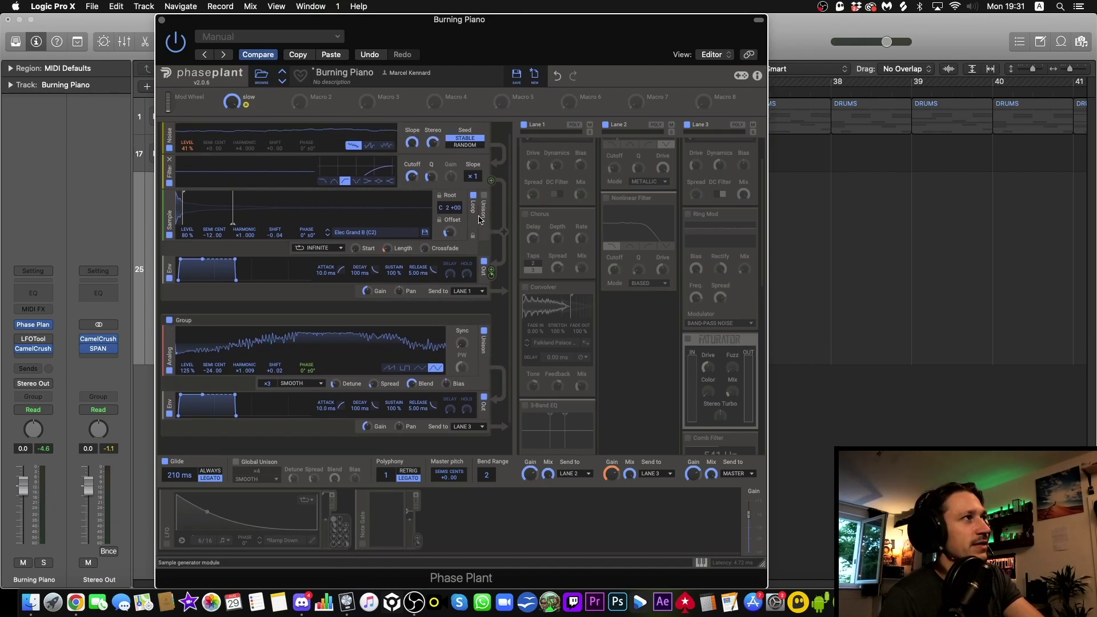
Inspect the modulation routing from the first group's envelope output to the Analog oscillator's phase
left_click(492, 237)
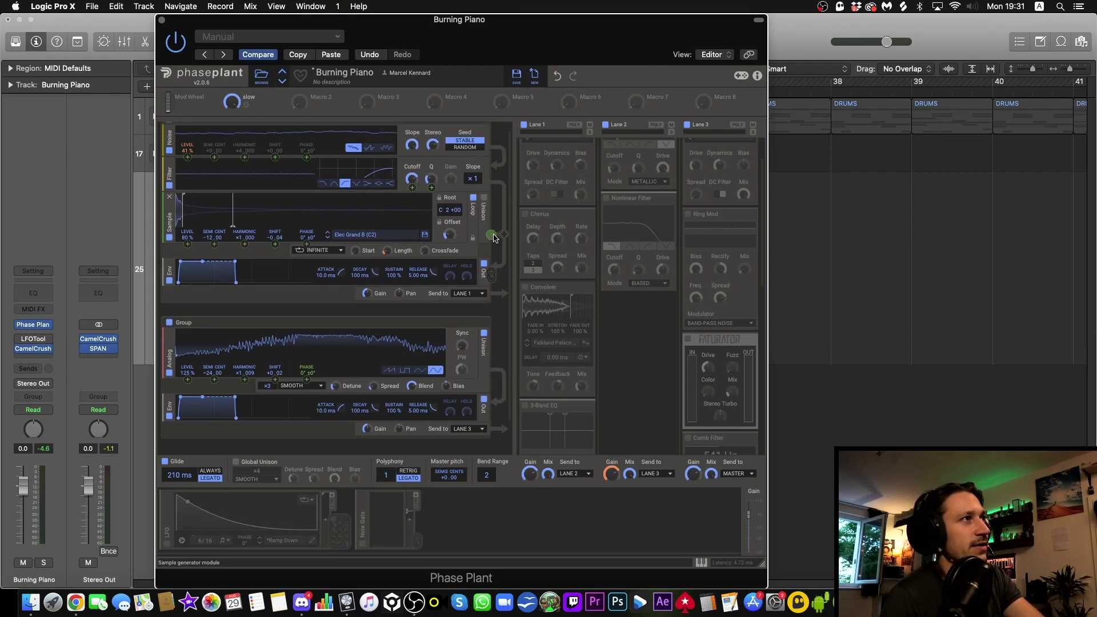
left_click(493, 236)
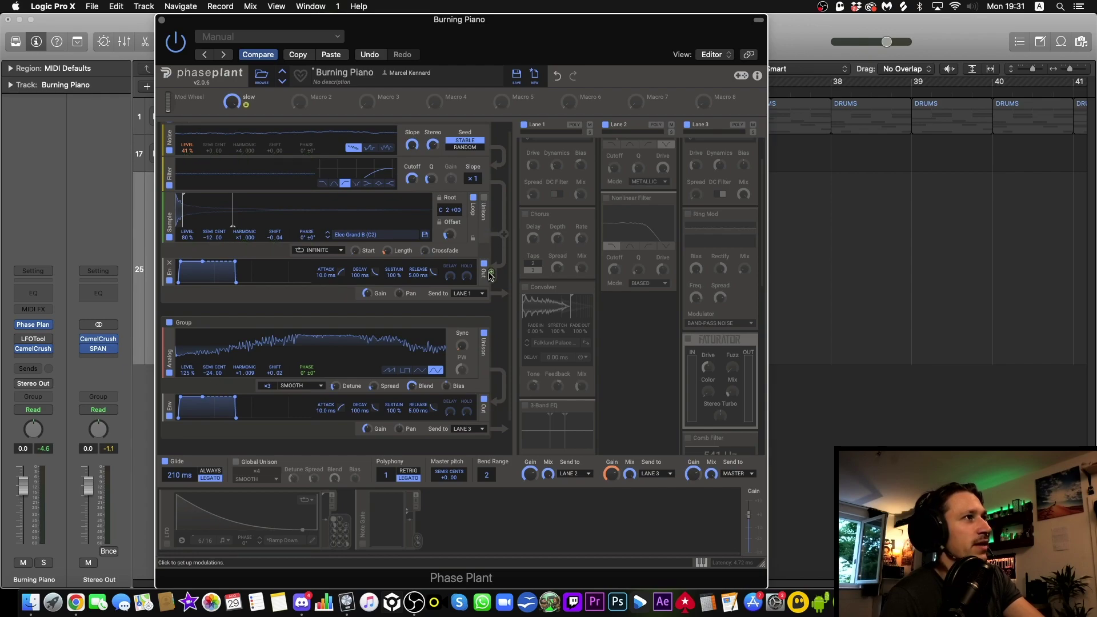
left_click(492, 275)
left_click(307, 379)
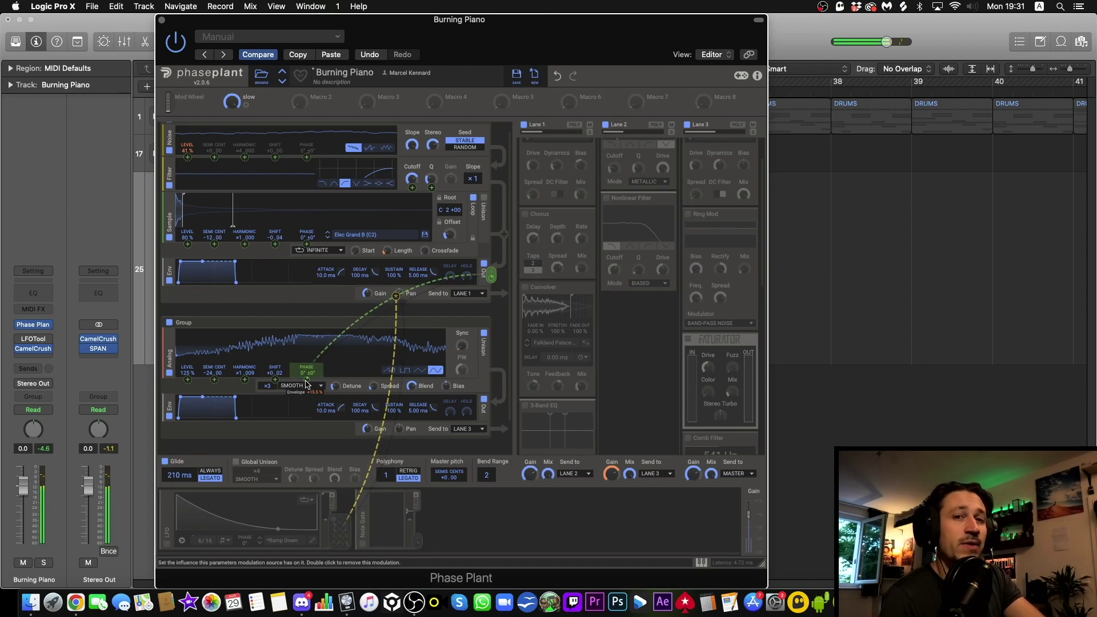
Enable the Ramp Down LFO modulator
left_click(167, 543)
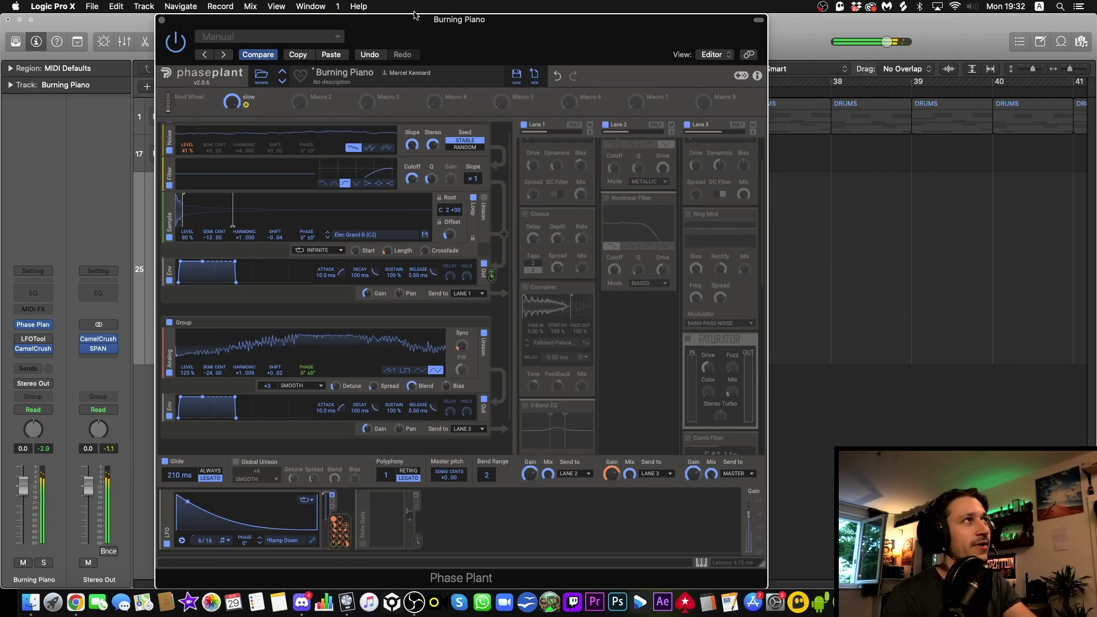
mouse_move(420, 16)
left_mouse_down()
mouse_move(459, 170)
mouse_move(484, 138)
mouse_move(417, 16)
left_mouse_up()
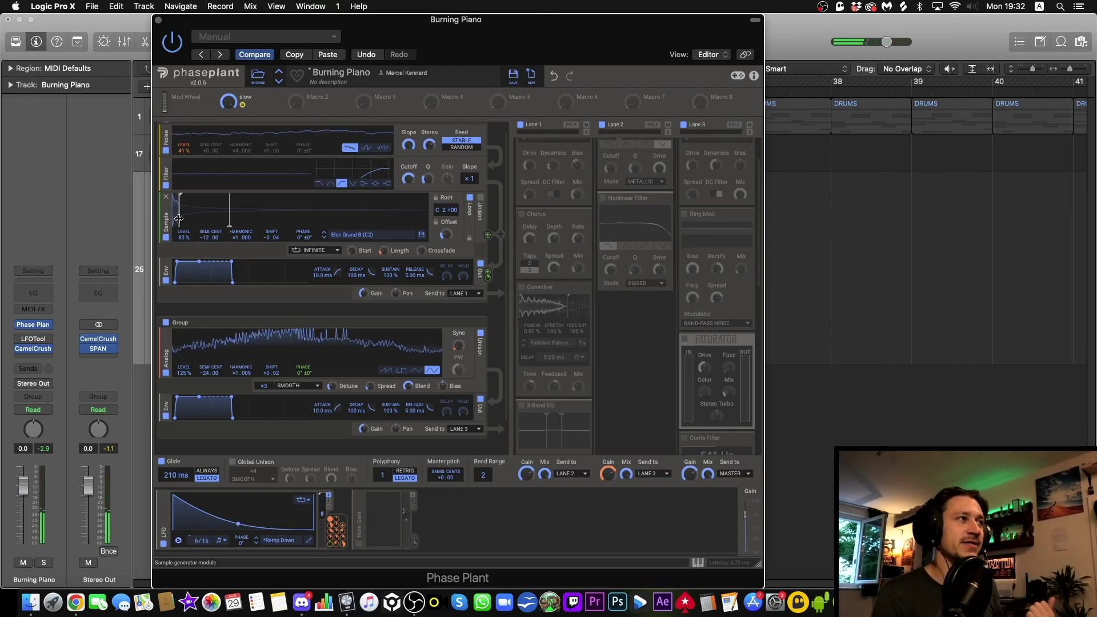
Solo the Burning Piano track and open its Inst 1 region in the Piano Roll to check the notes during playback
left_click(43, 562)
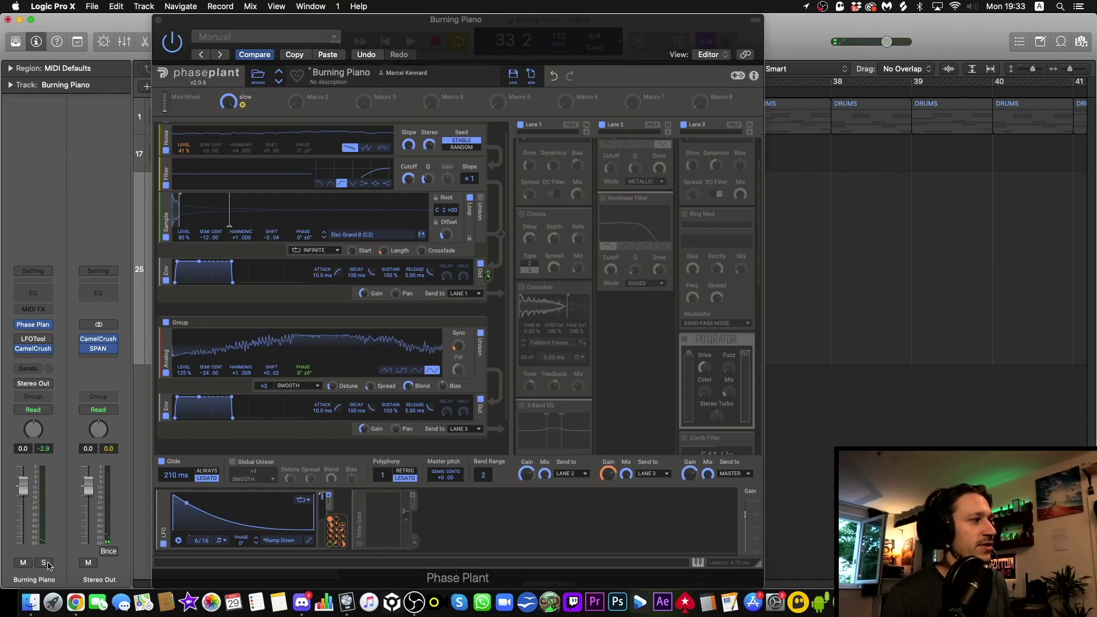
left_click(159, 20)
double_click(492, 314)
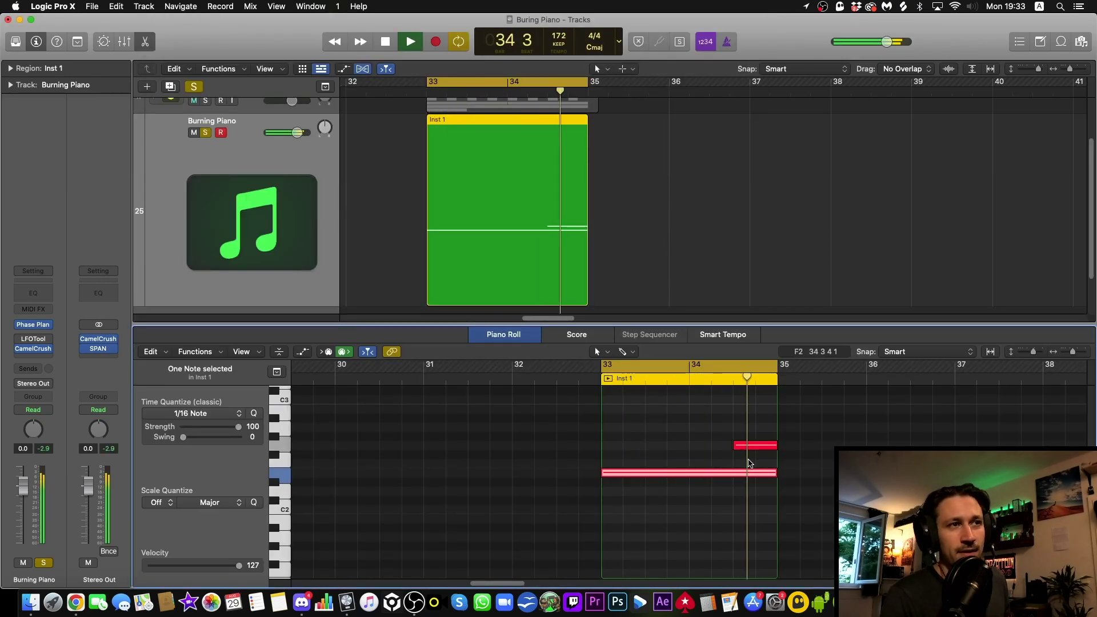
key("space")
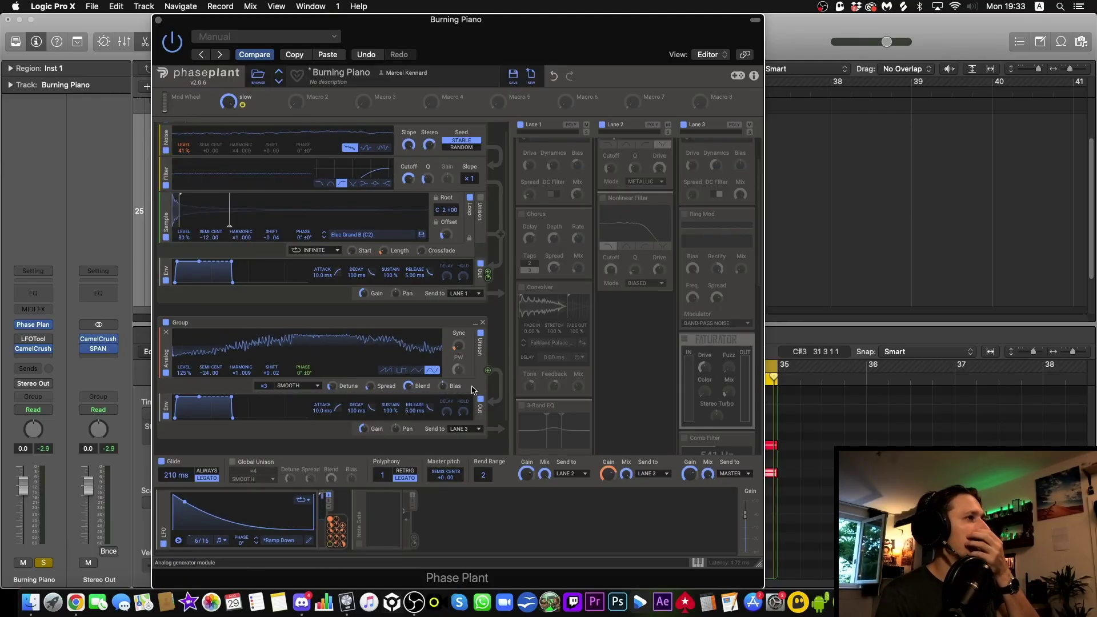
Examine the LFO's modulation targets, both generator groups and the bypassed effects in Lane 1
left_click_drag(336, 532, 455, 352)
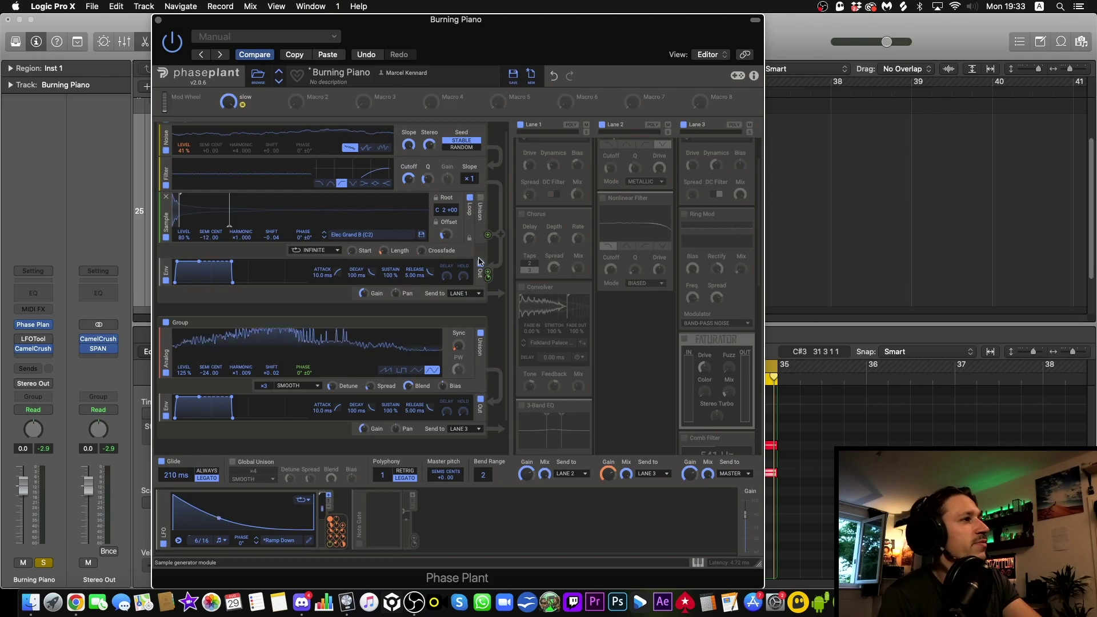
scroll(330, 438, "down", 3)
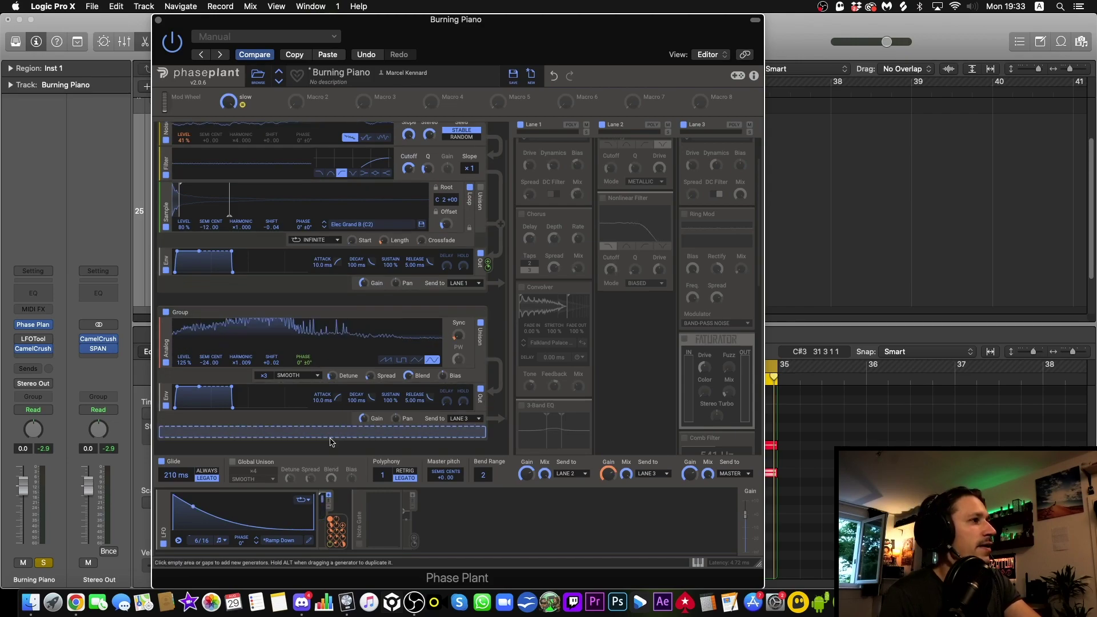
scroll(330, 438, "up", 4)
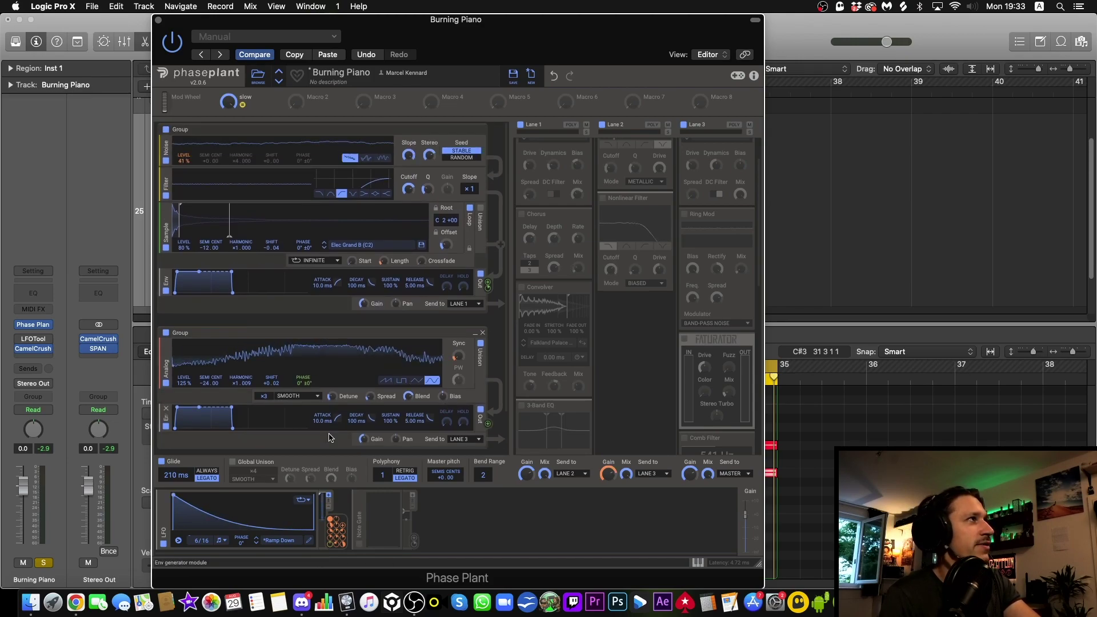
scroll(330, 439, "down", 4)
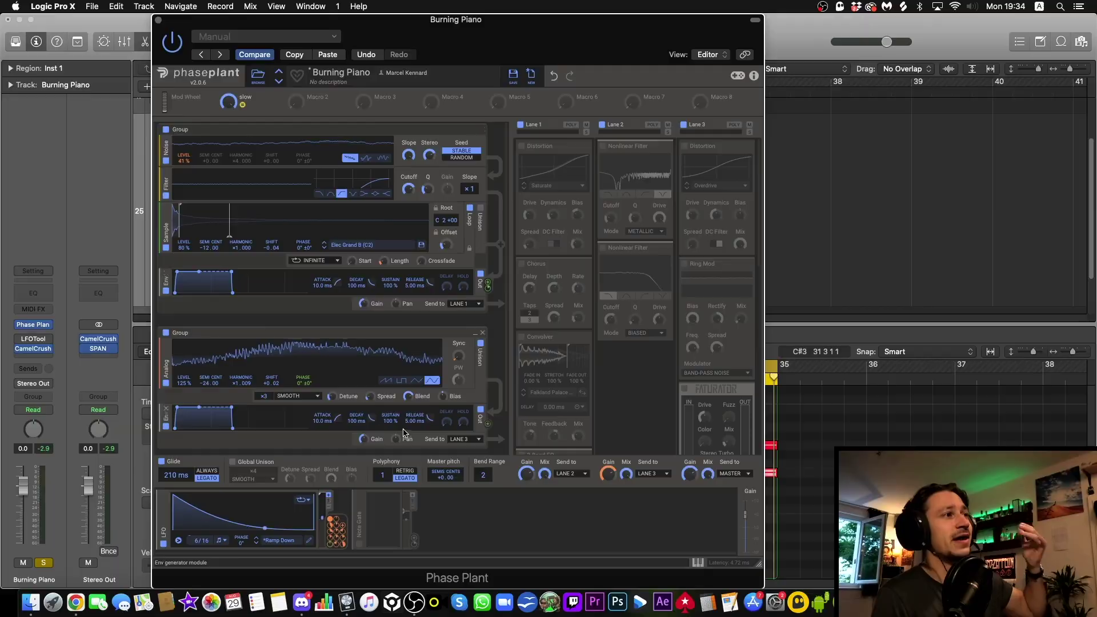
scroll(435, 371, "down", 1)
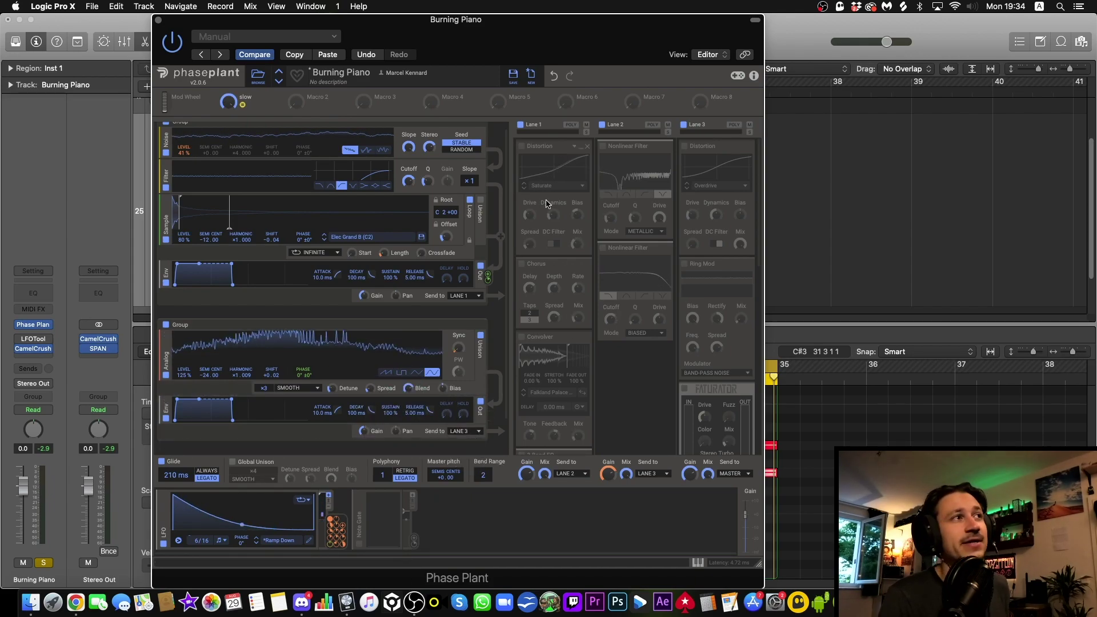
left_click(541, 319)
left_click(541, 319)
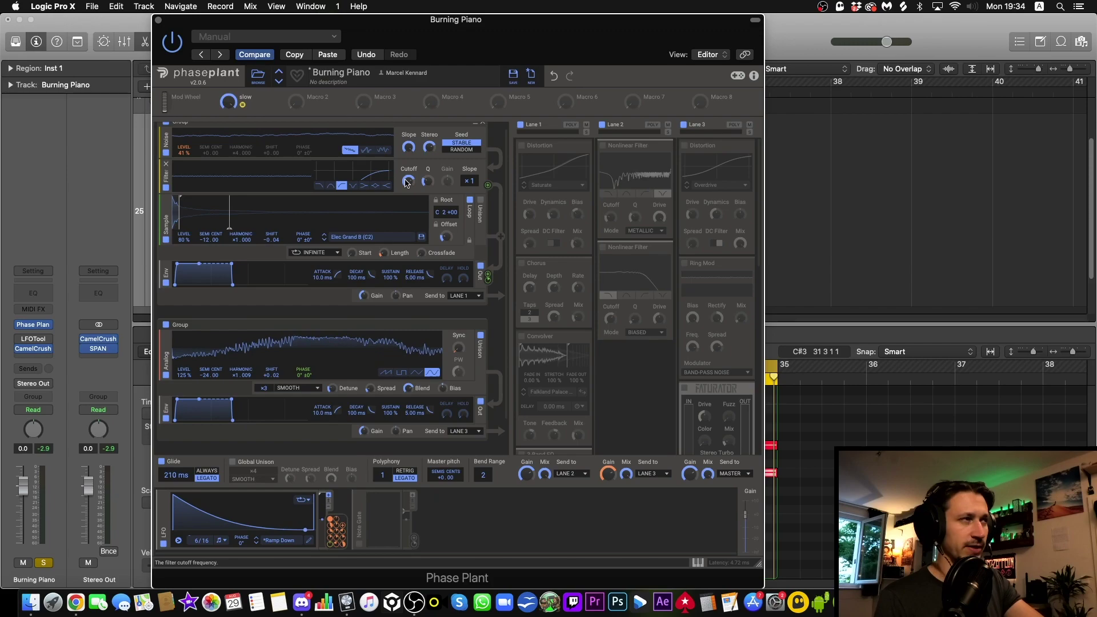
Enable the Distortion, Chorus, Convolver and 3-Band EQ effects in Lane 1
left_click(521, 145)
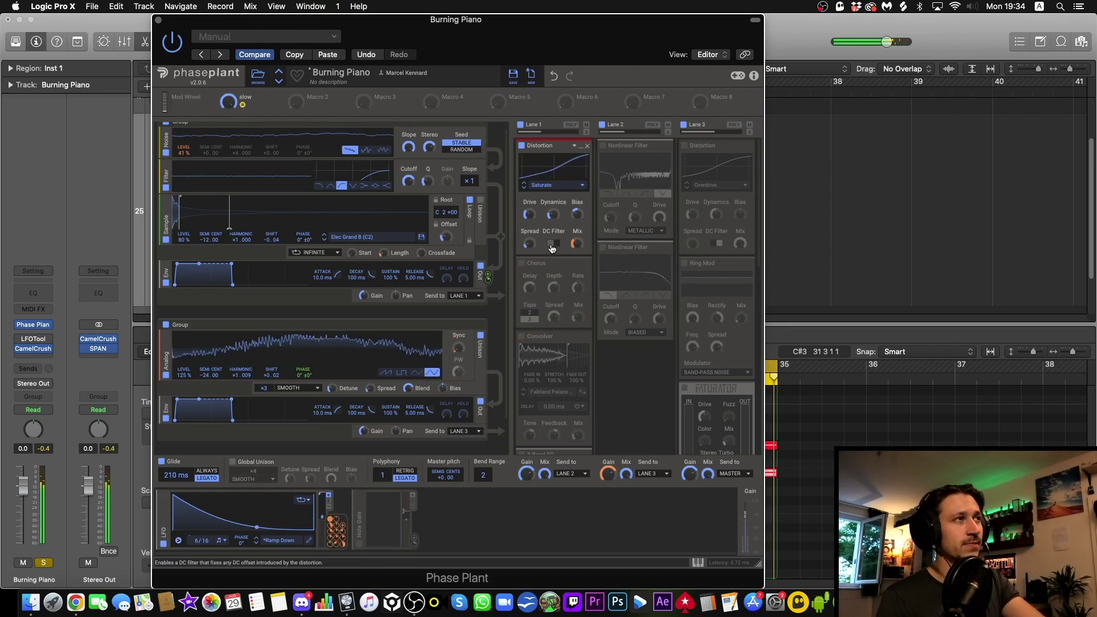
left_click(521, 263)
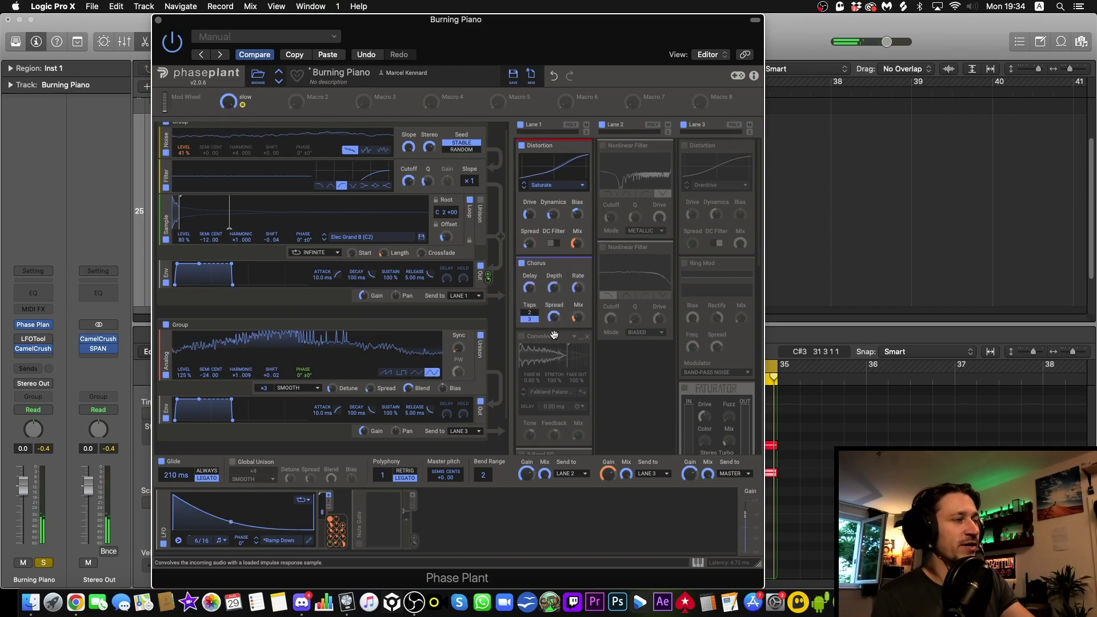
scroll(540, 320, "down", 3)
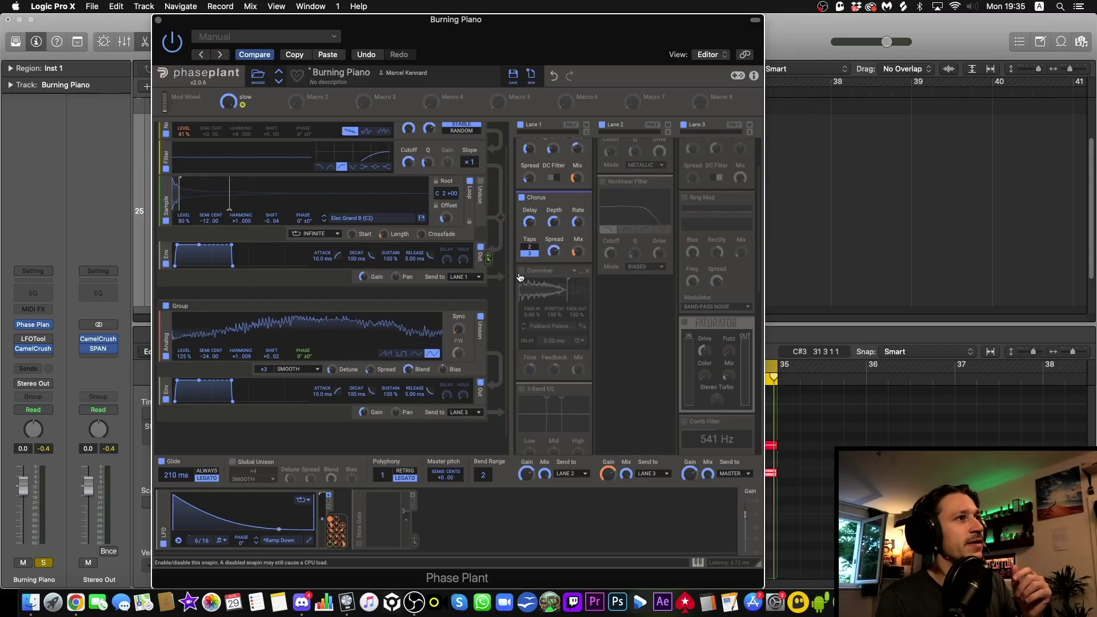
left_click(521, 274)
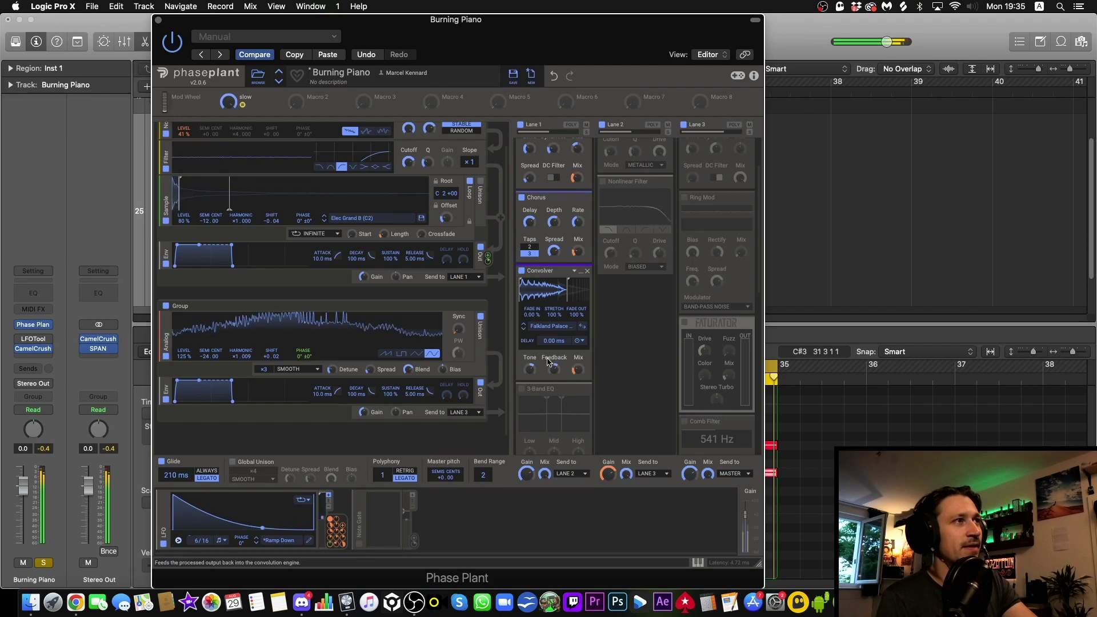
scroll(547, 360, "down", 3)
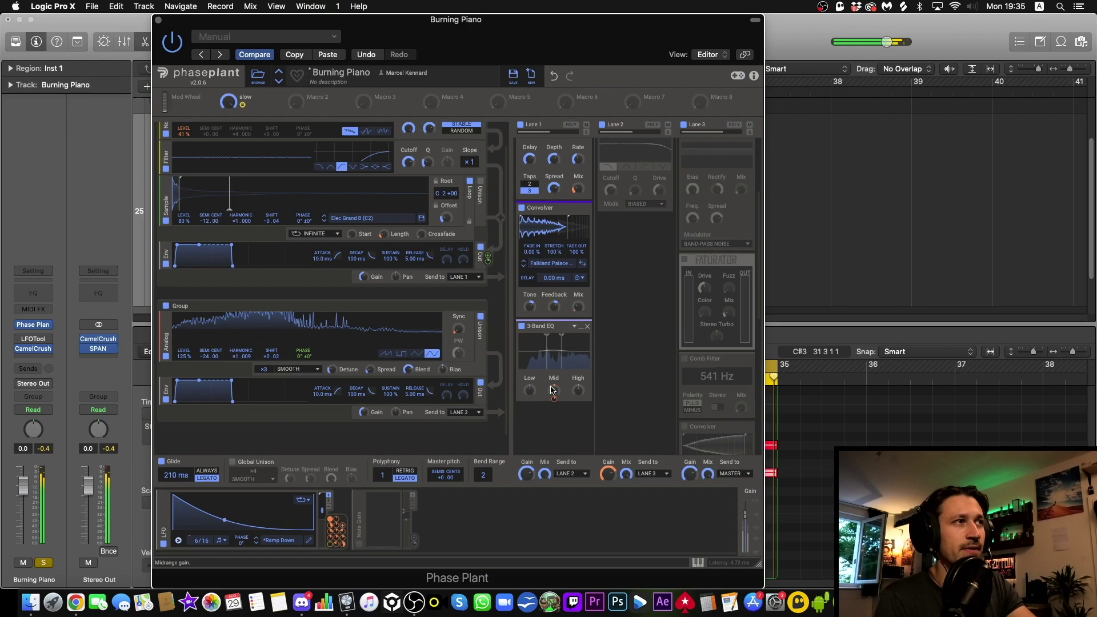
Enable the Metallic and Biased Nonlinear Filters in Lane 2, comparing the sound with the Metallic one bypassed
scroll(555, 366, "up", 4)
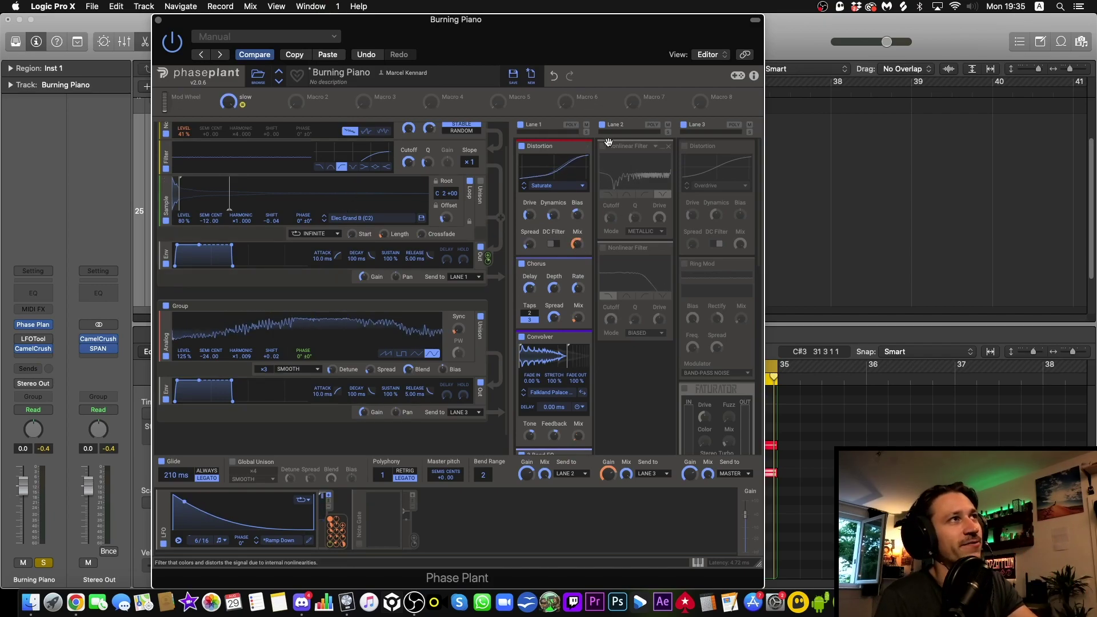
left_click(602, 147)
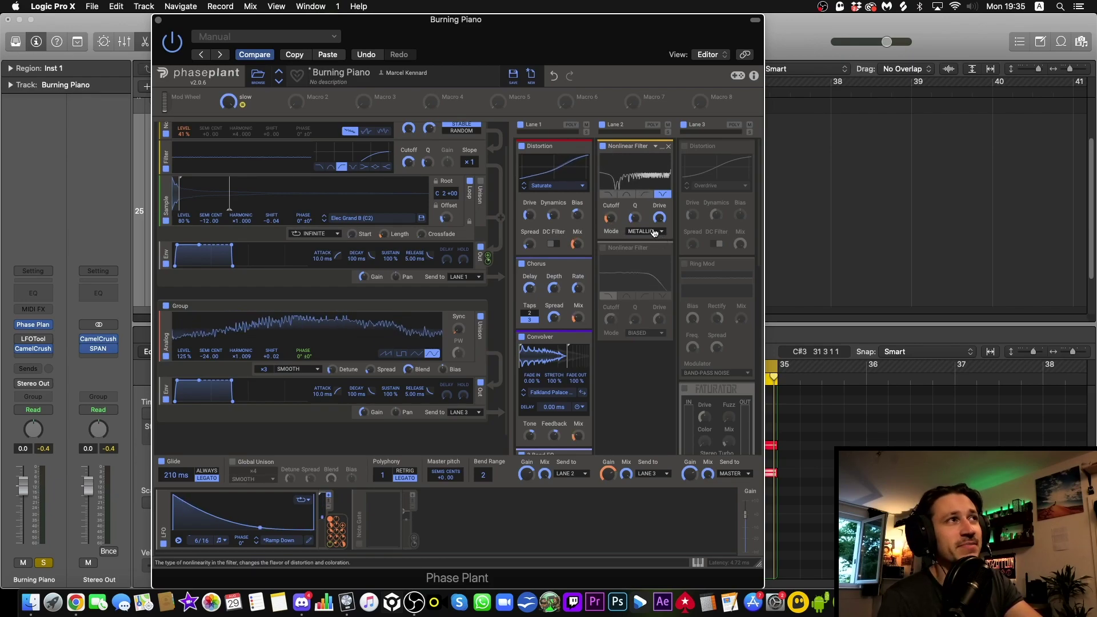
left_click(603, 150)
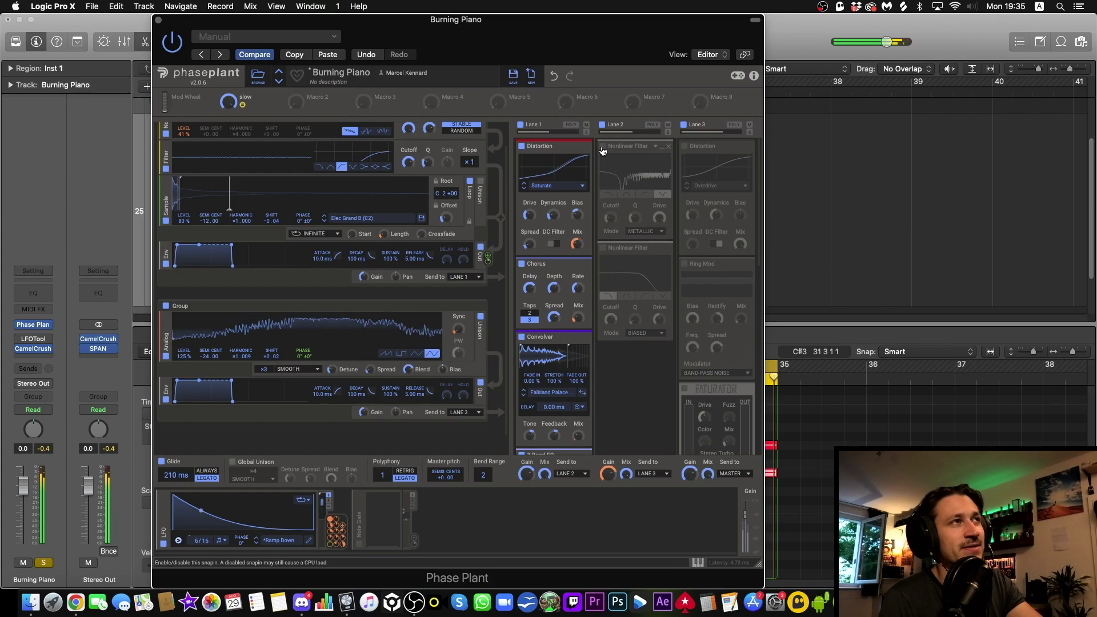
left_click(603, 150)
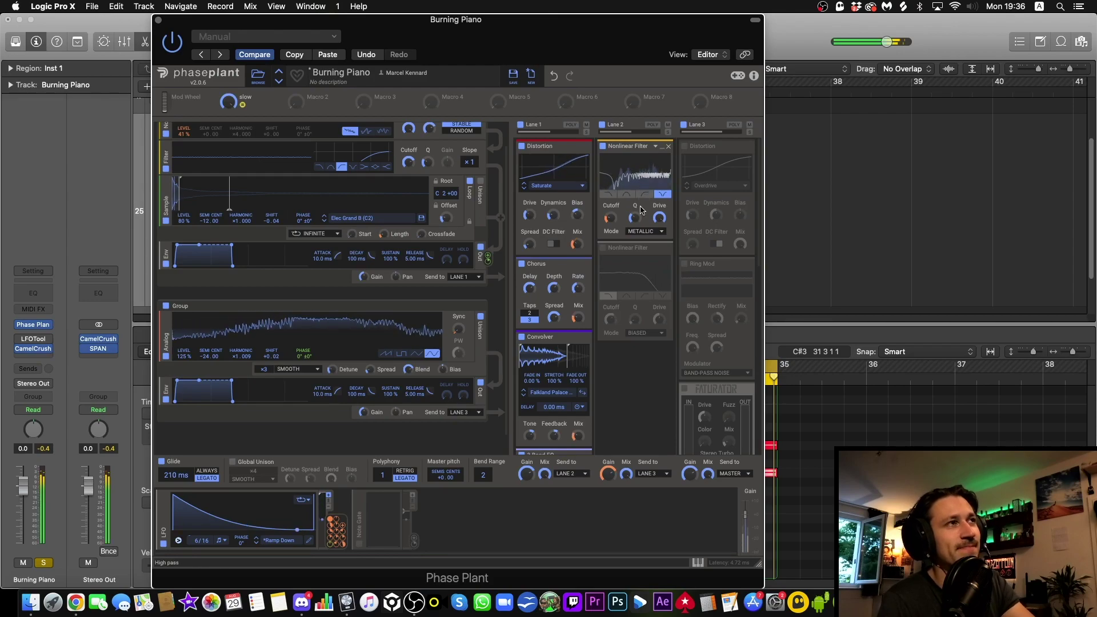
left_click(604, 249)
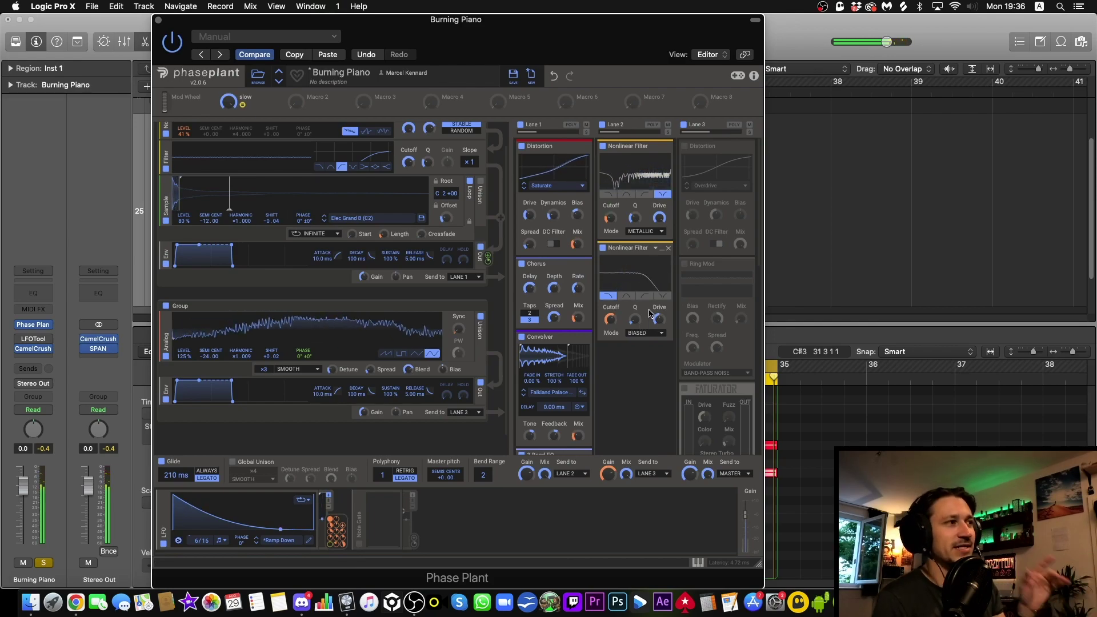
scroll(655, 392, "down", 10)
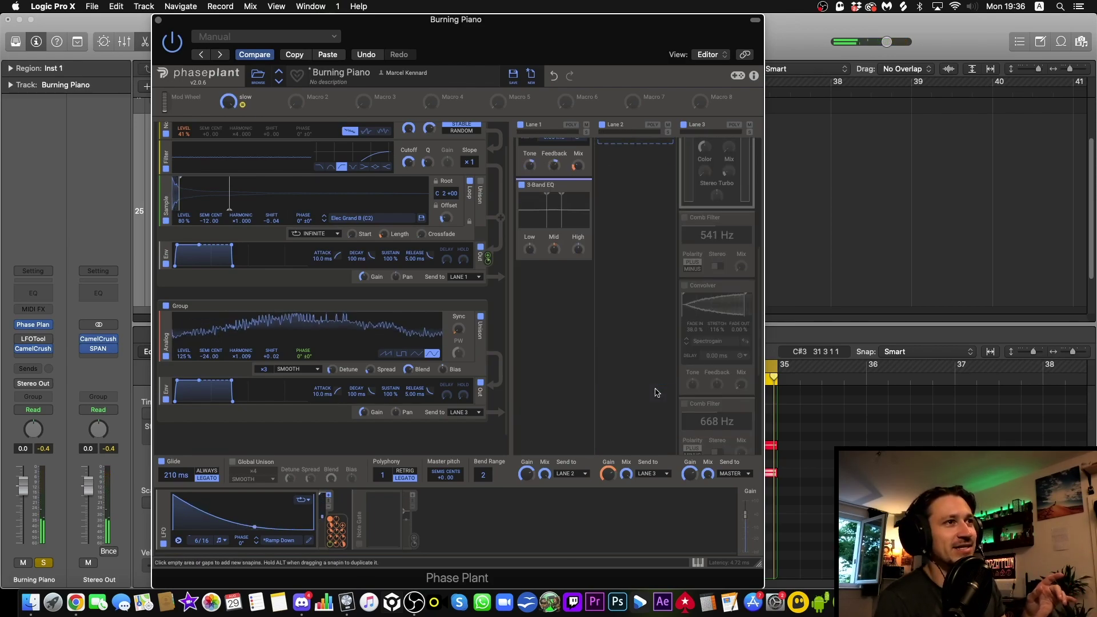
scroll(654, 388, "up", 8)
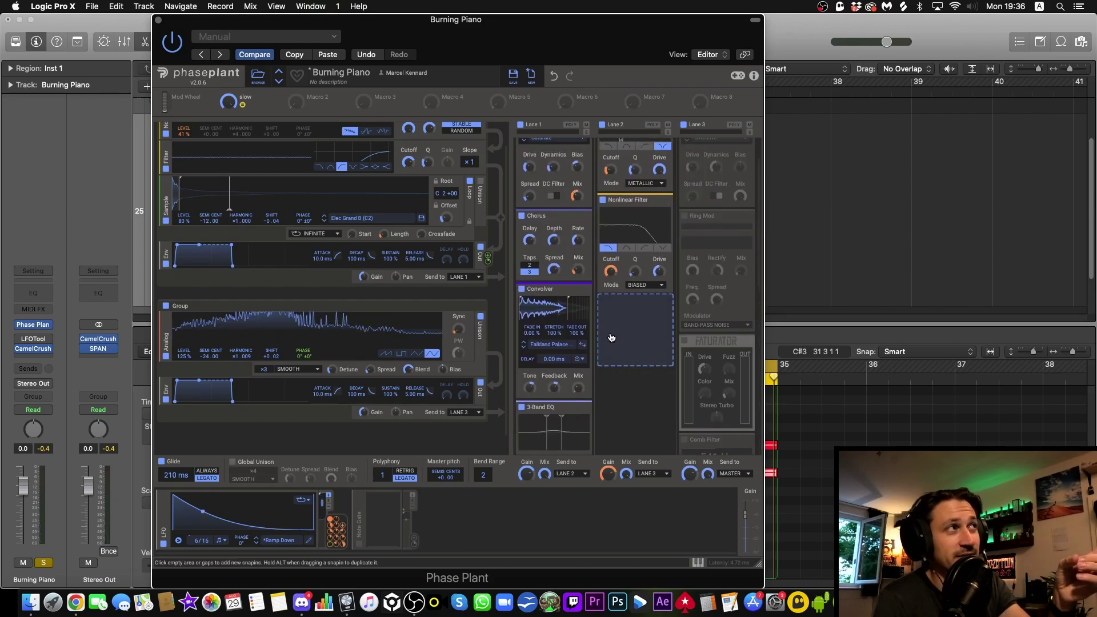
Enable the Distortion and Ring Mod effects in Lane 3, auditioning them during playback
scroll(629, 320, "up", 1)
scroll(674, 263, "up", 3)
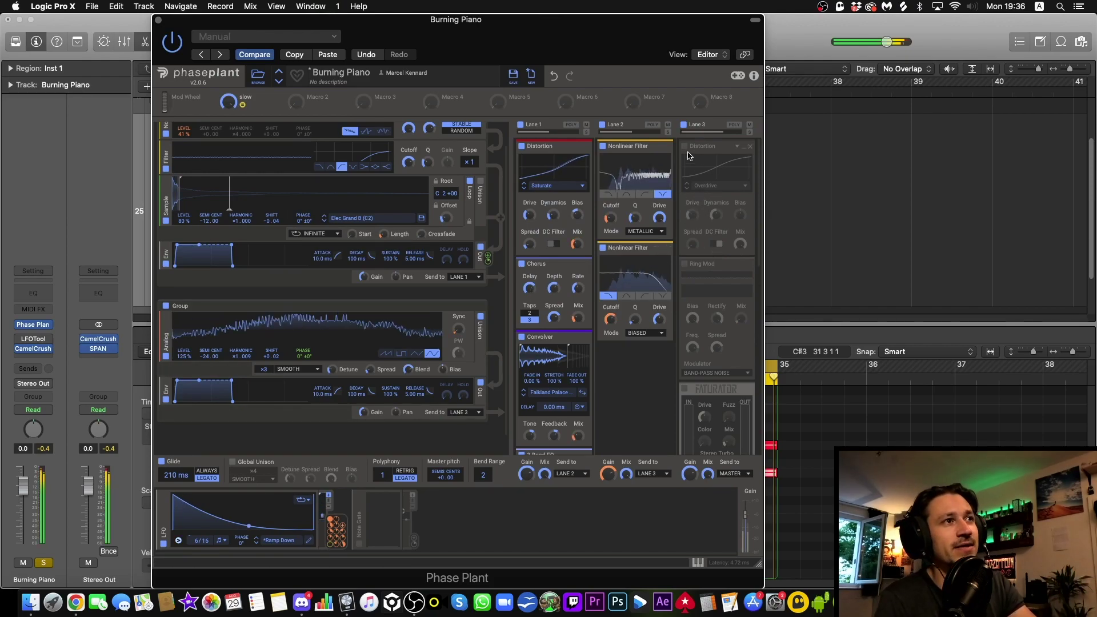
scroll(690, 274, "down", 15)
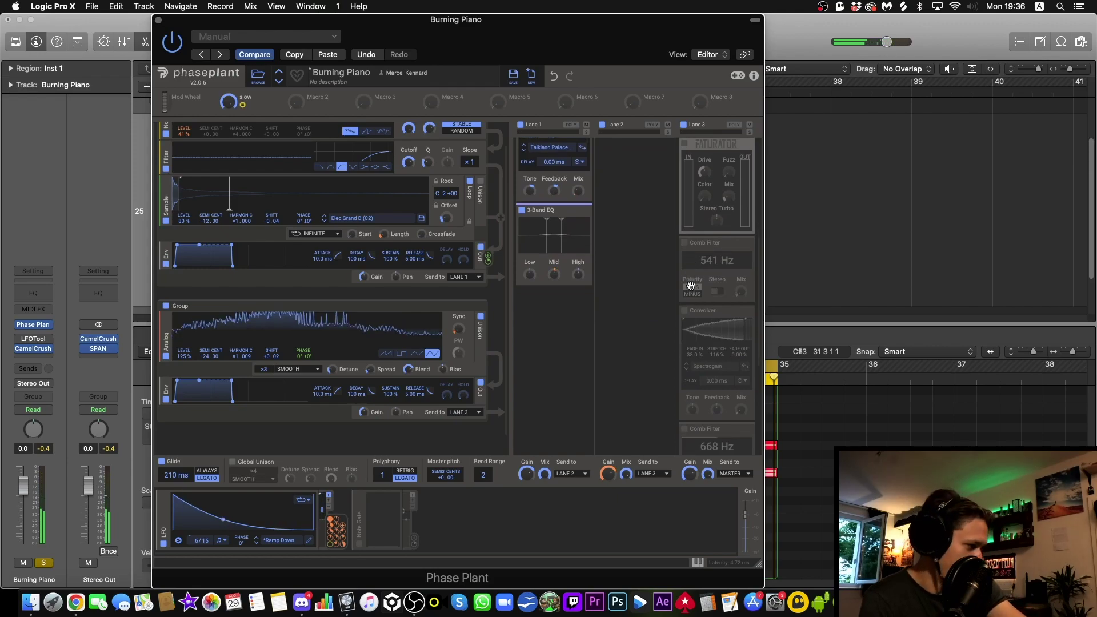
scroll(699, 246, "up", 15)
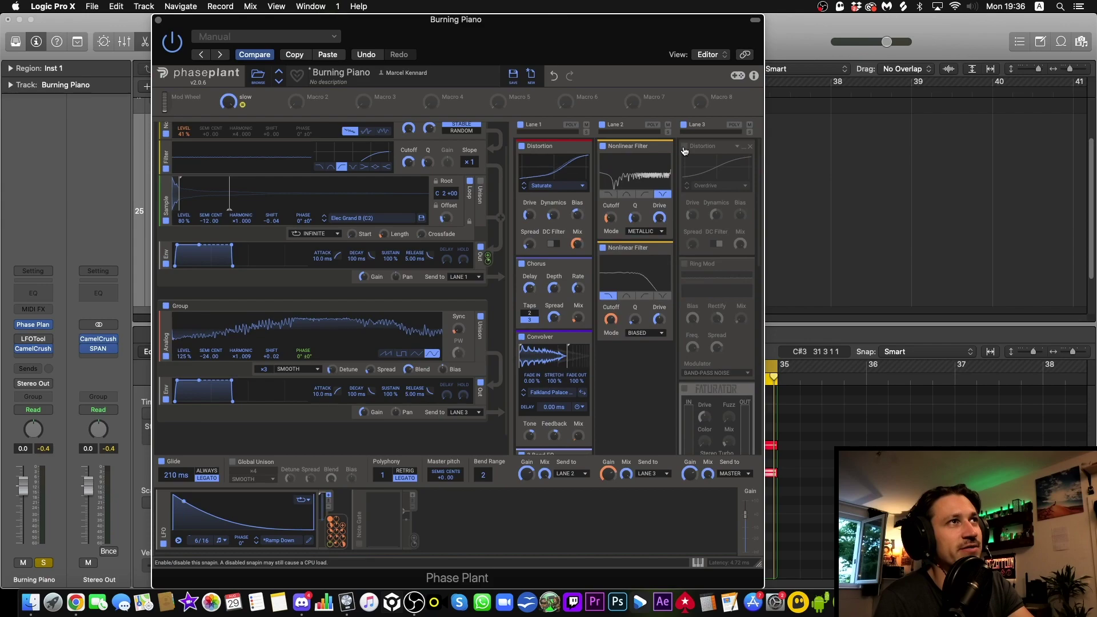
left_click(684, 147)
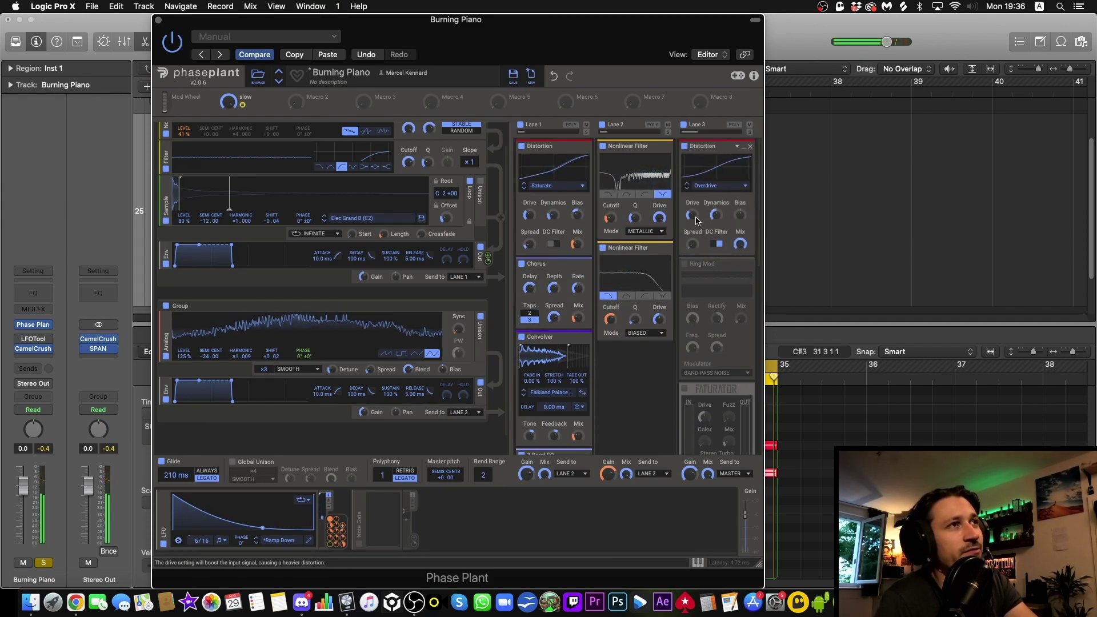
left_click_drag(692, 215, 692, 217)
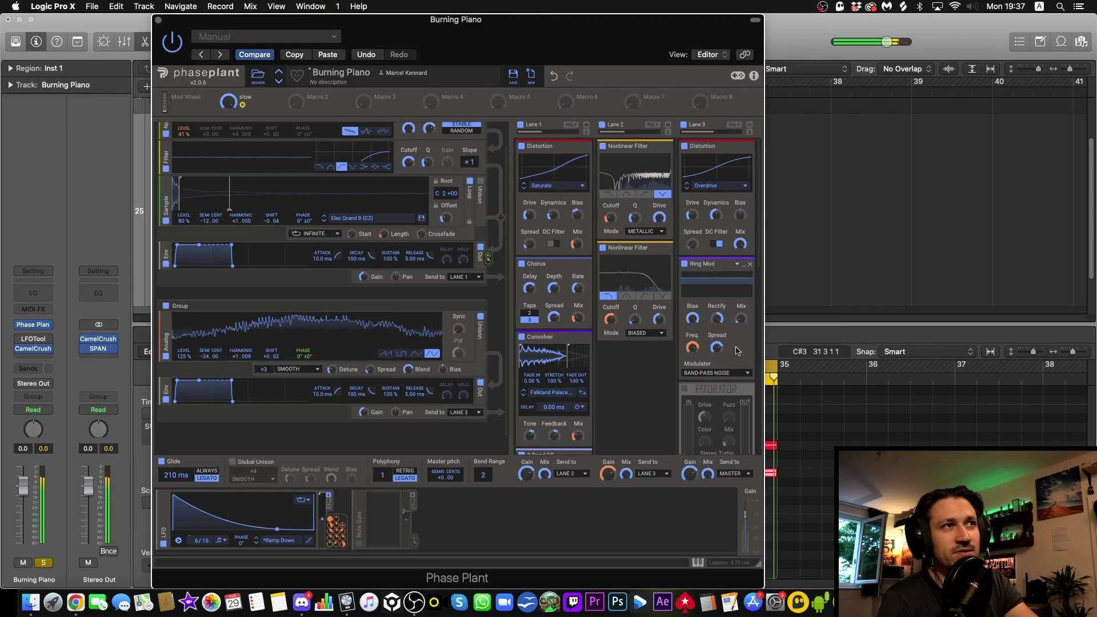
Enable the Faturator and the 541 Hz Comb Filter in Lane 3, auditioning each one
scroll(737, 338, "down", 1)
scroll(737, 339, "down", 6)
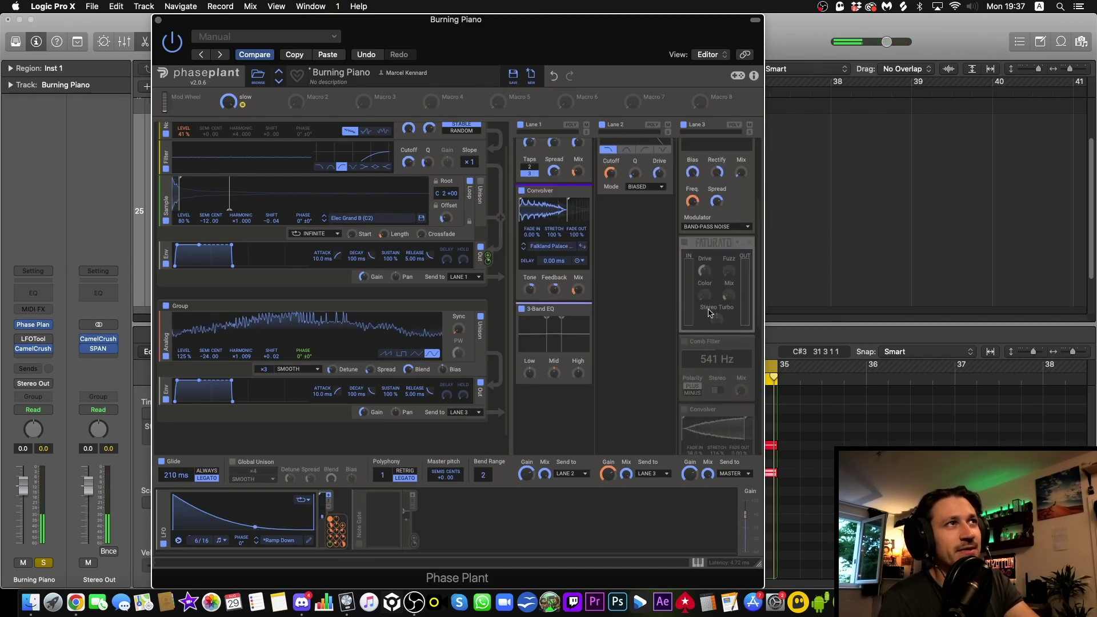
left_click(685, 243)
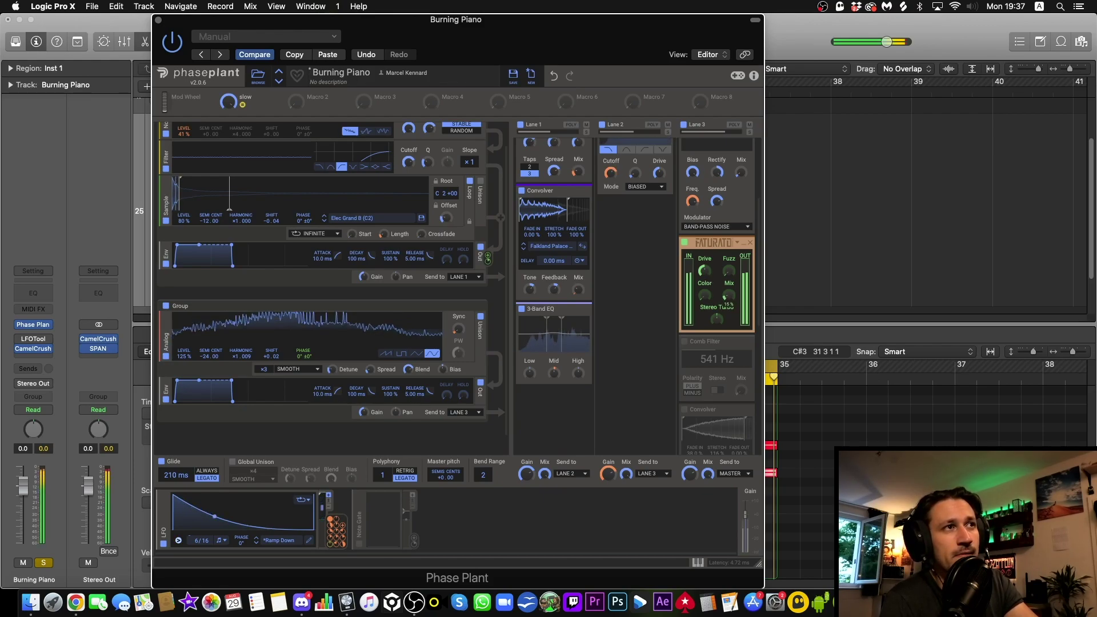
scroll(687, 279, "down", 3)
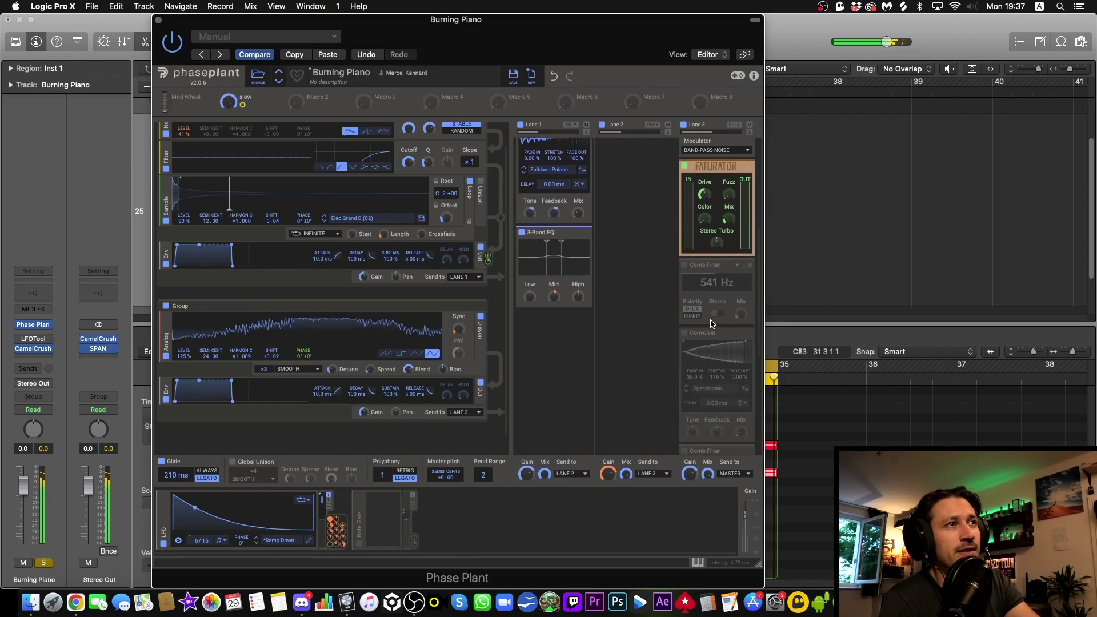
left_click(685, 265)
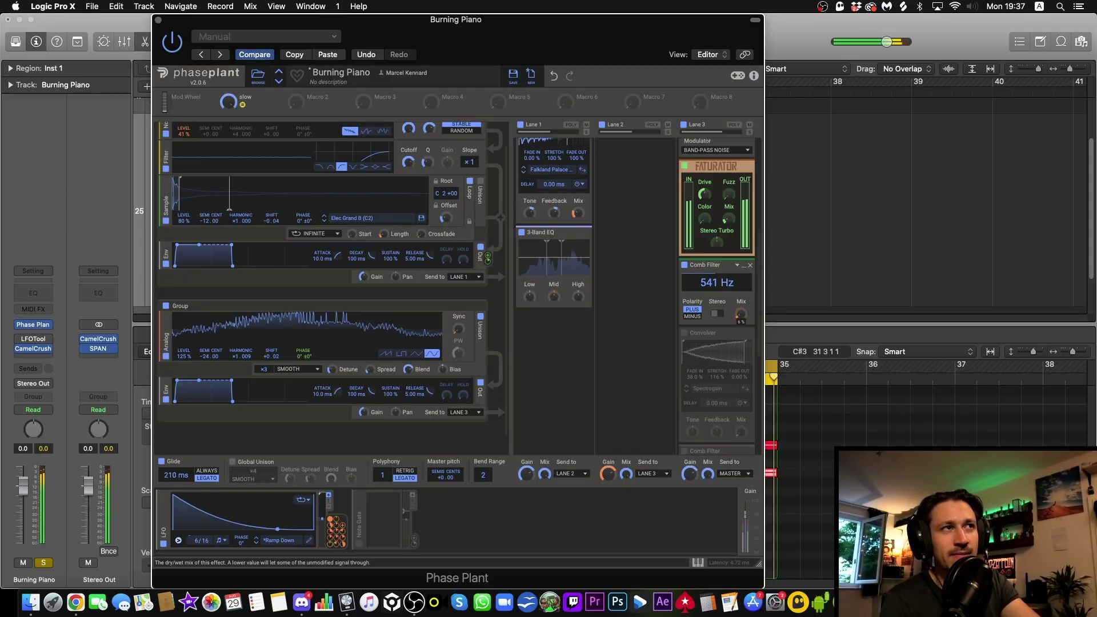
Enable the Convolver, the 668 Hz Comb Filter and the Slice EQ in Lane 3, auditioning them during playback
scroll(714, 337, "down", 3)
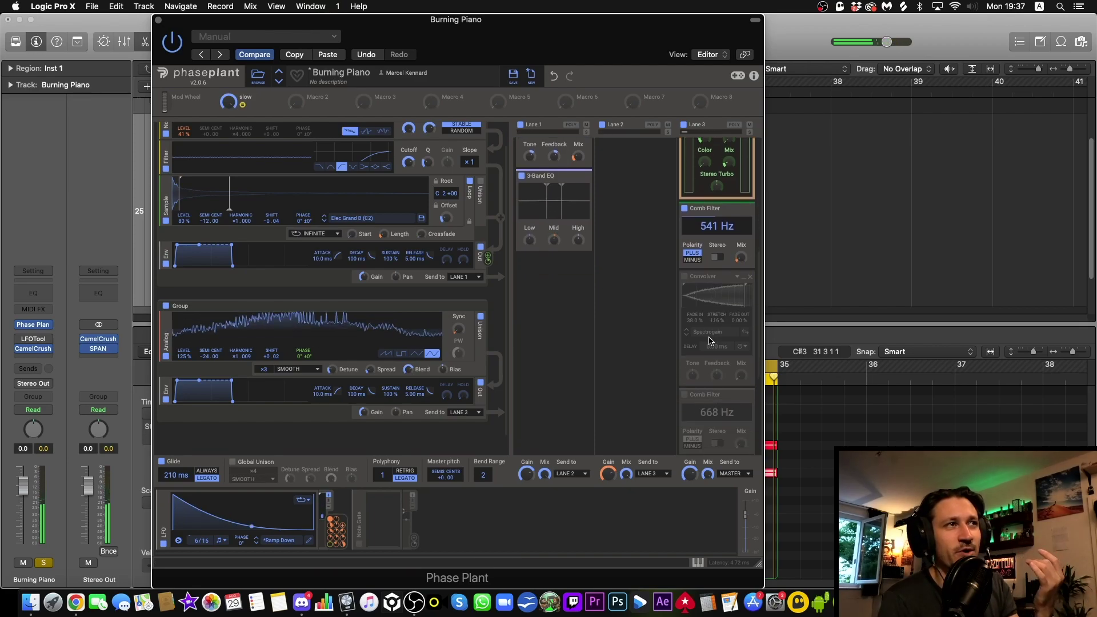
left_click(685, 277)
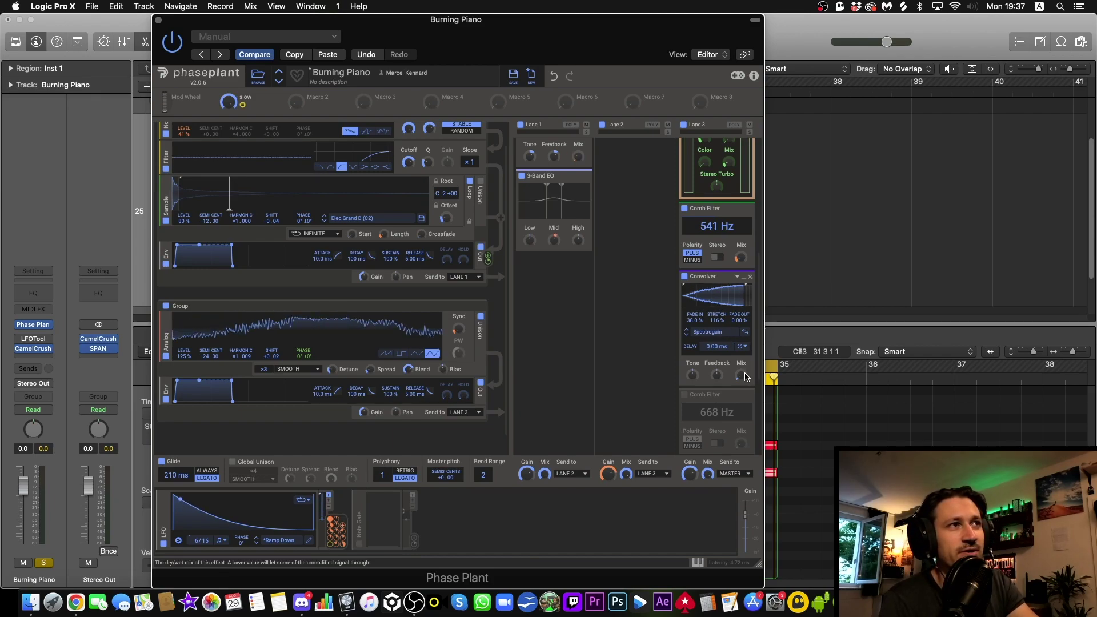
left_click_drag(741, 374, 742, 353)
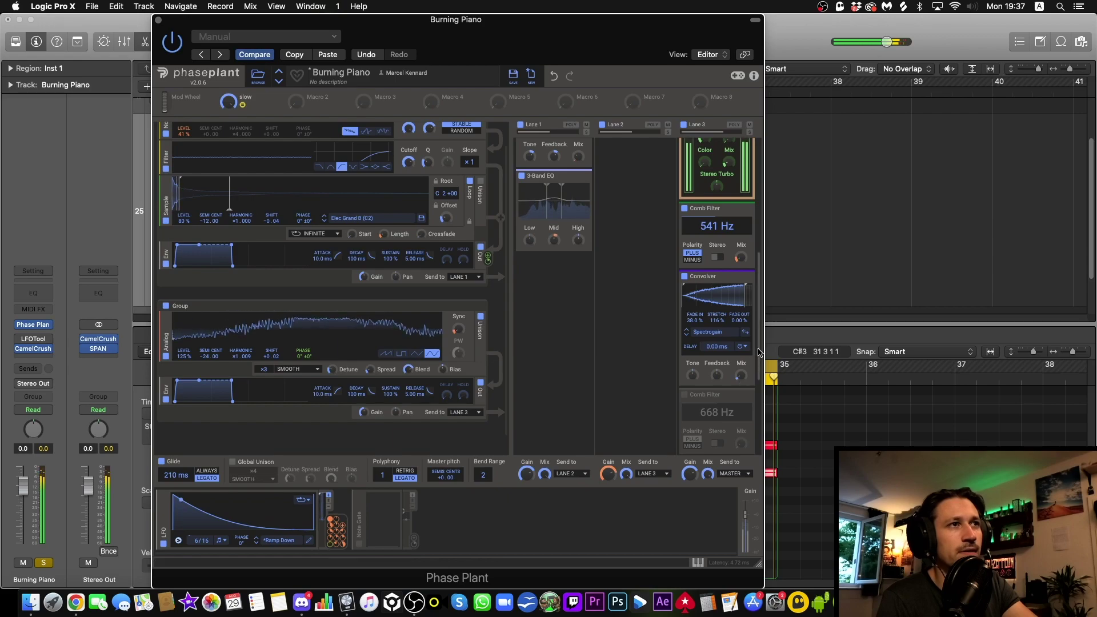
scroll(718, 320, "down", 5)
left_click(687, 280)
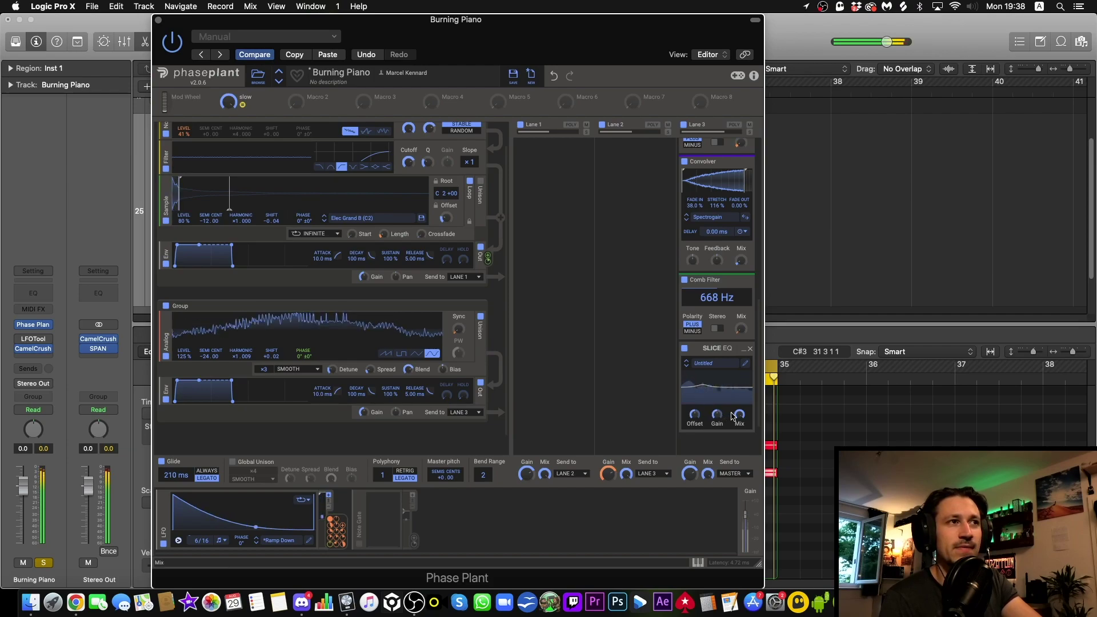
mouse_move(740, 415)
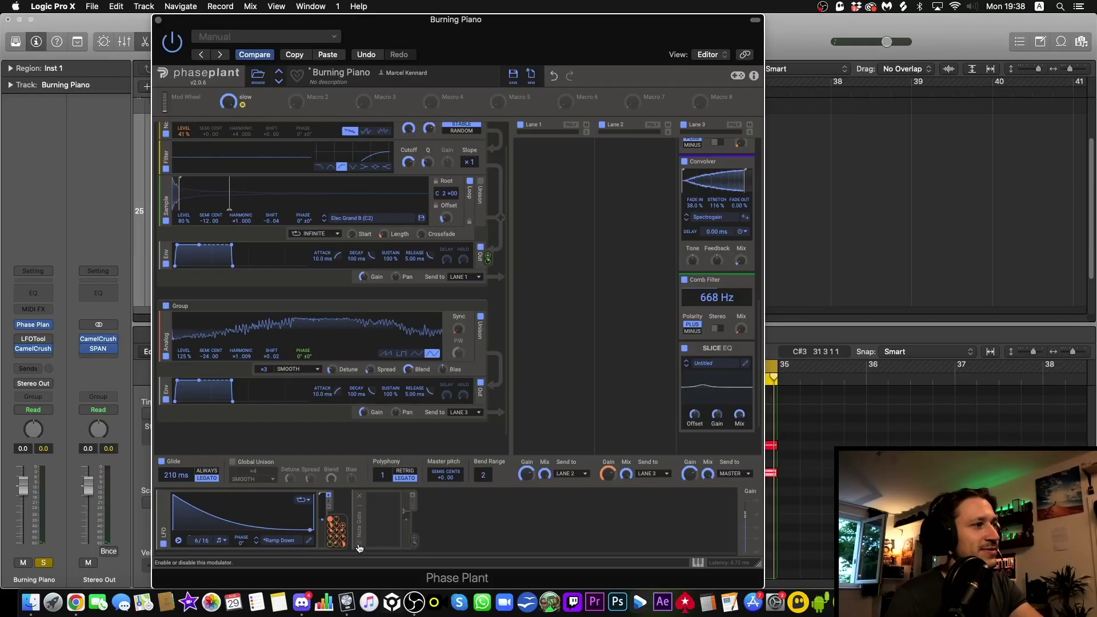
Enable the Note Gate modulator and adjust its modulation depth, checking its link with the slow macro
left_click(359, 547)
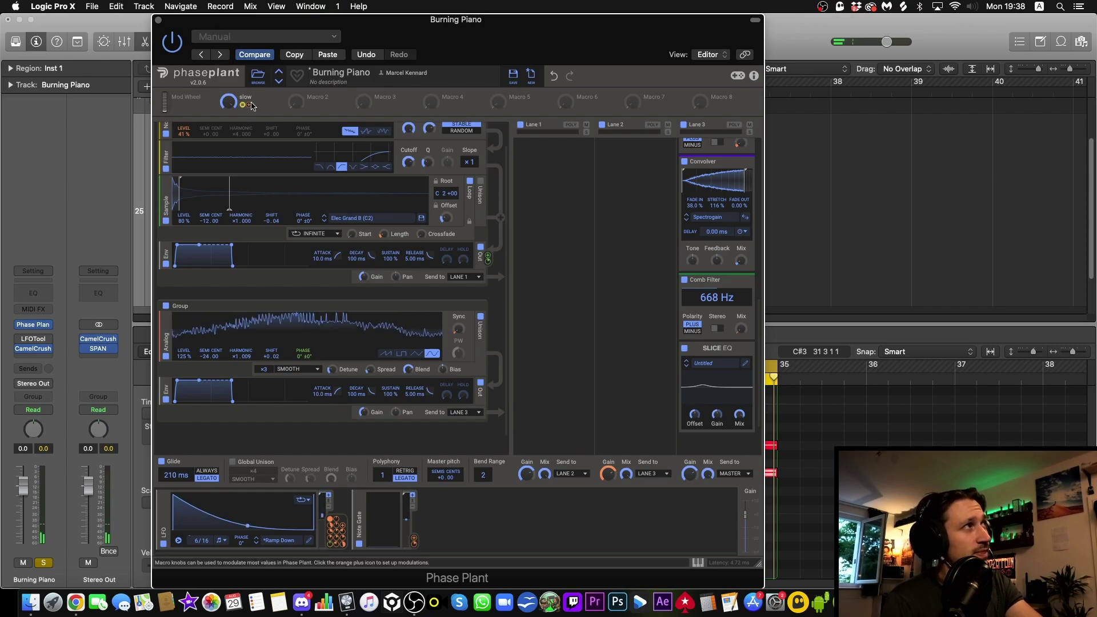
left_click_drag(243, 105, 414, 540)
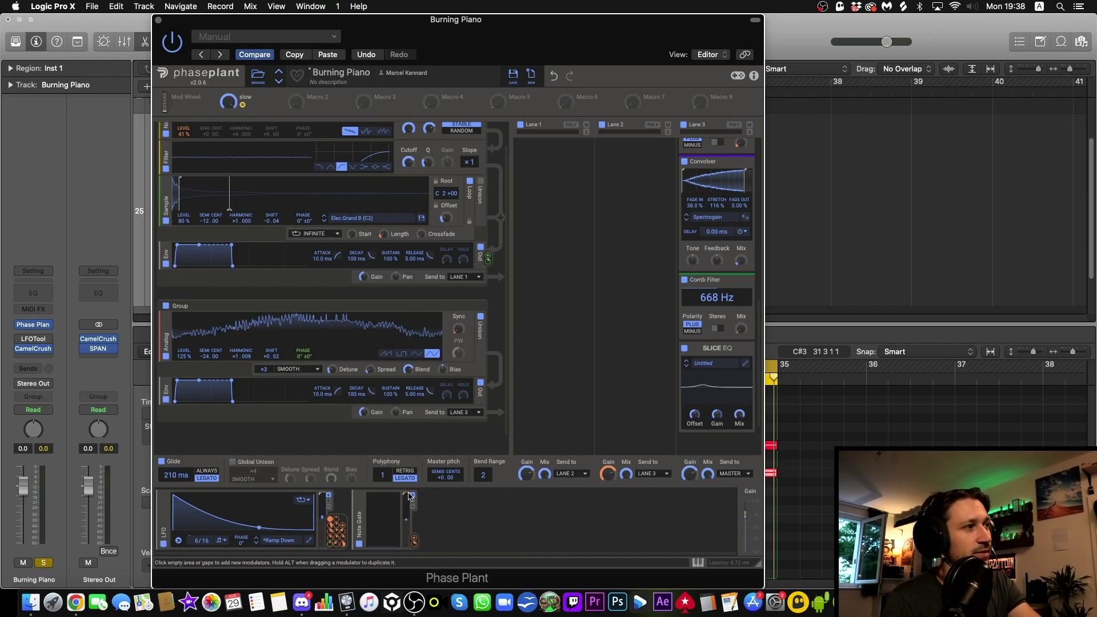
left_click_drag(406, 500, 406, 509)
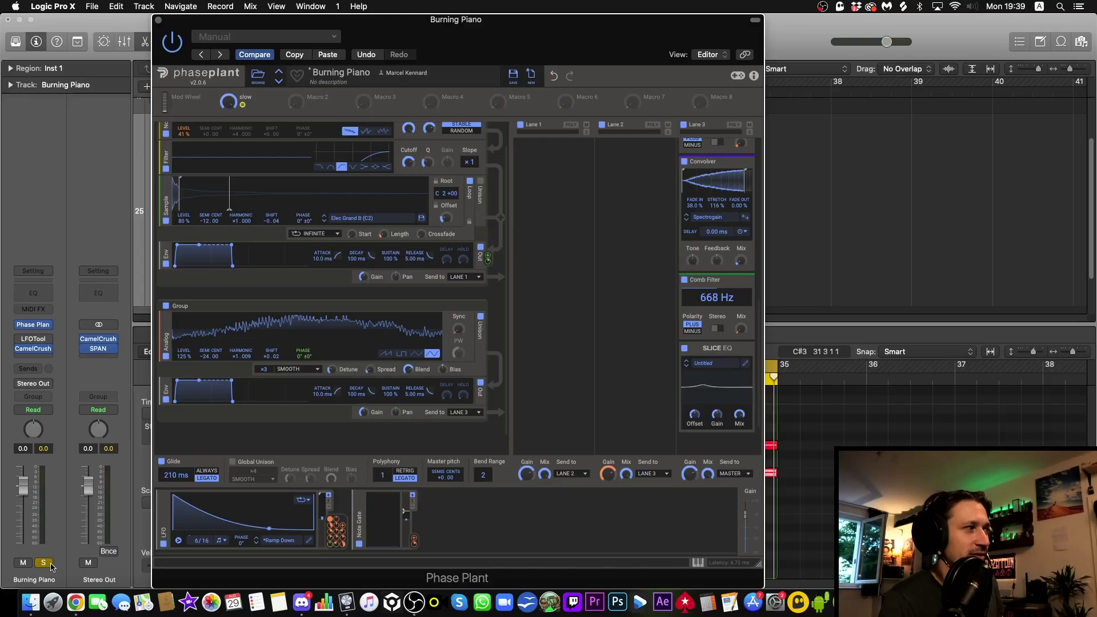
Play back the loop with the Burning Piano track unsoloed and its LFOTool enabled
key("space")
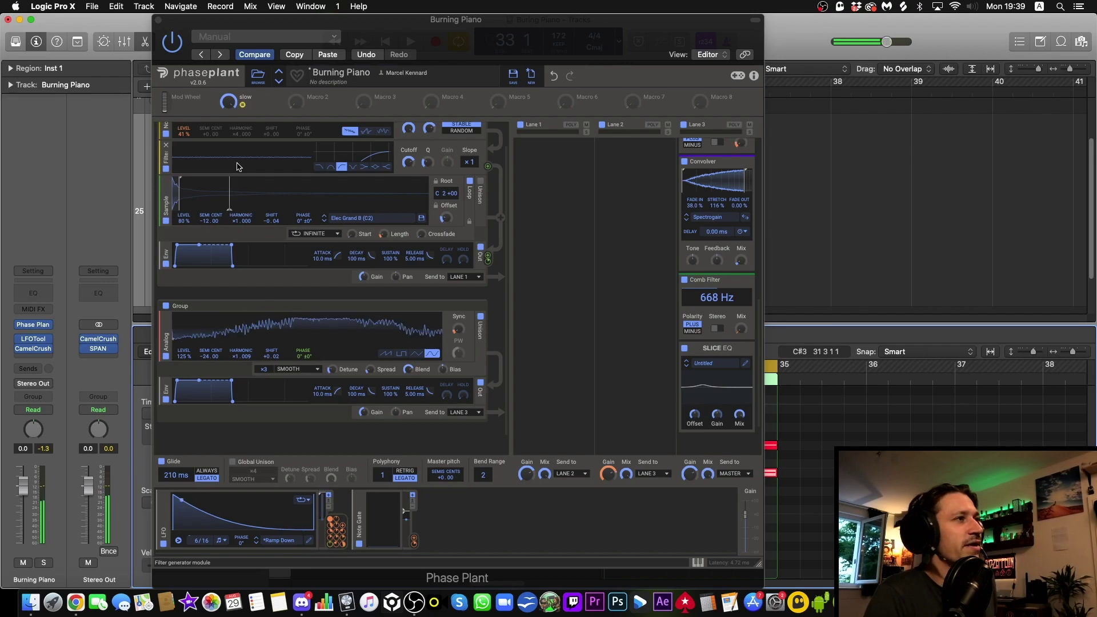
Hide the Piano Roll to show the full arrangement, and reopen the Burning Piano track's Phase Plant editor
left_click(159, 21)
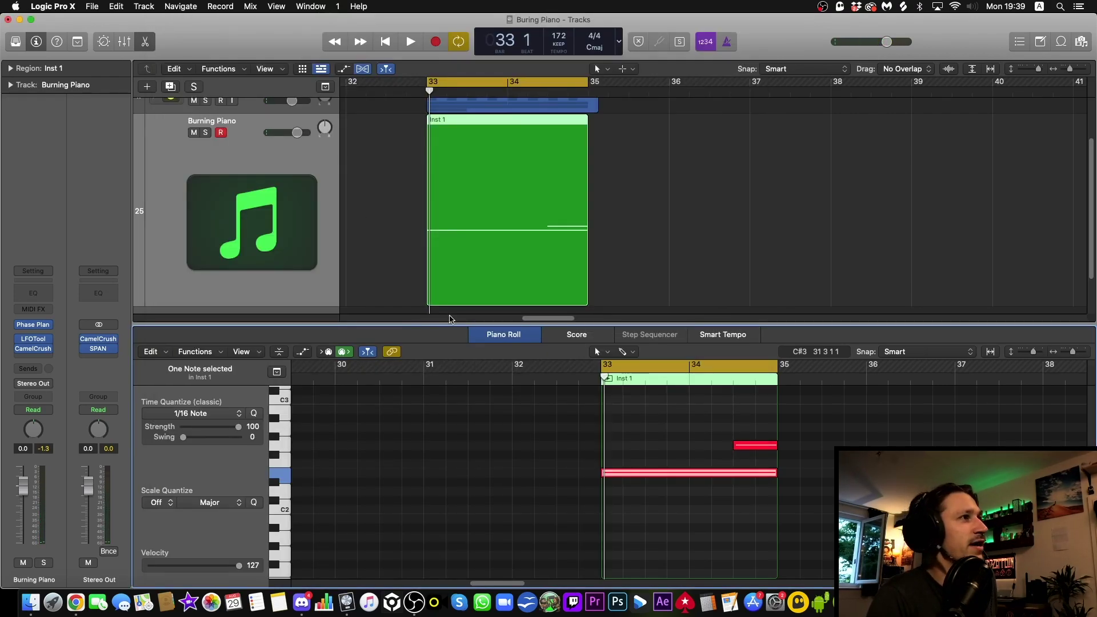
left_click(498, 337)
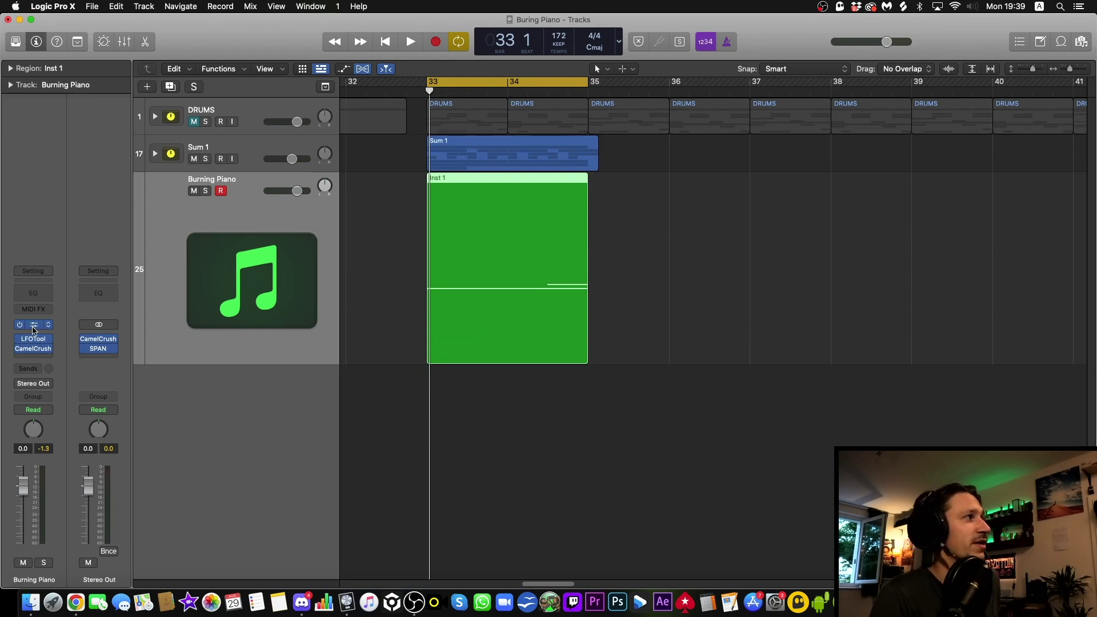
left_click(34, 326)
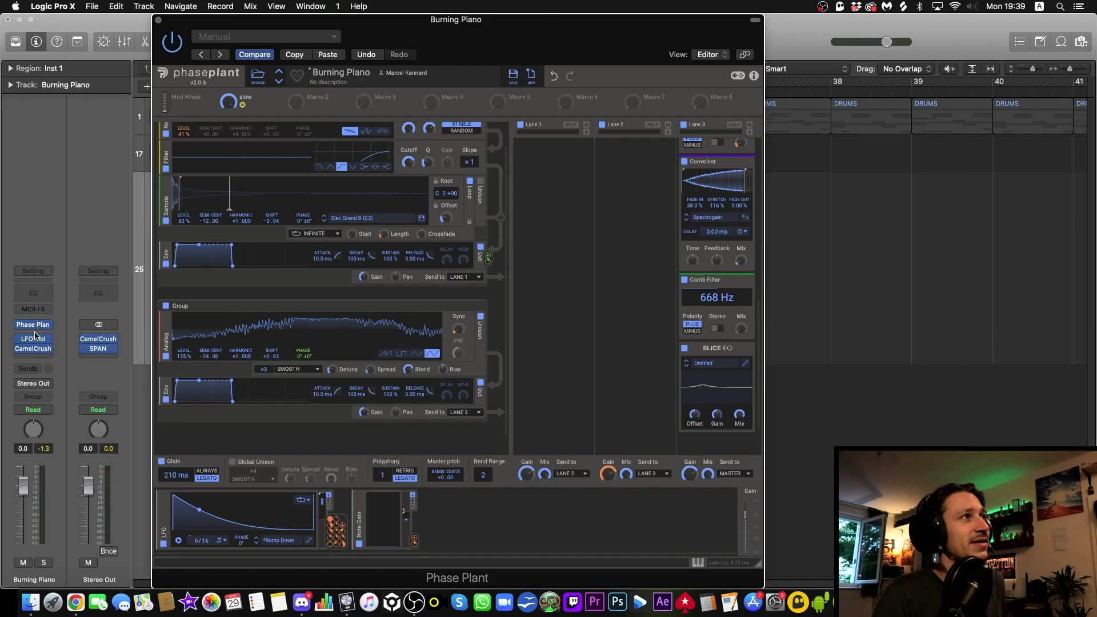